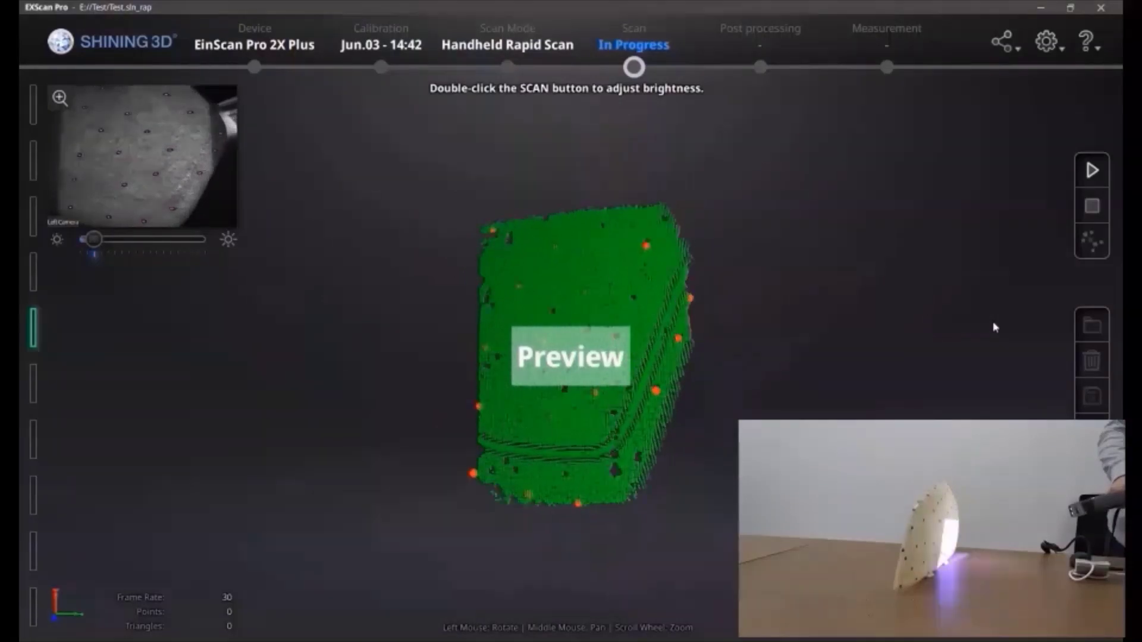
Step: Start the handheld scan and sweep over the shell, capturing about 548,706 points
key(space)
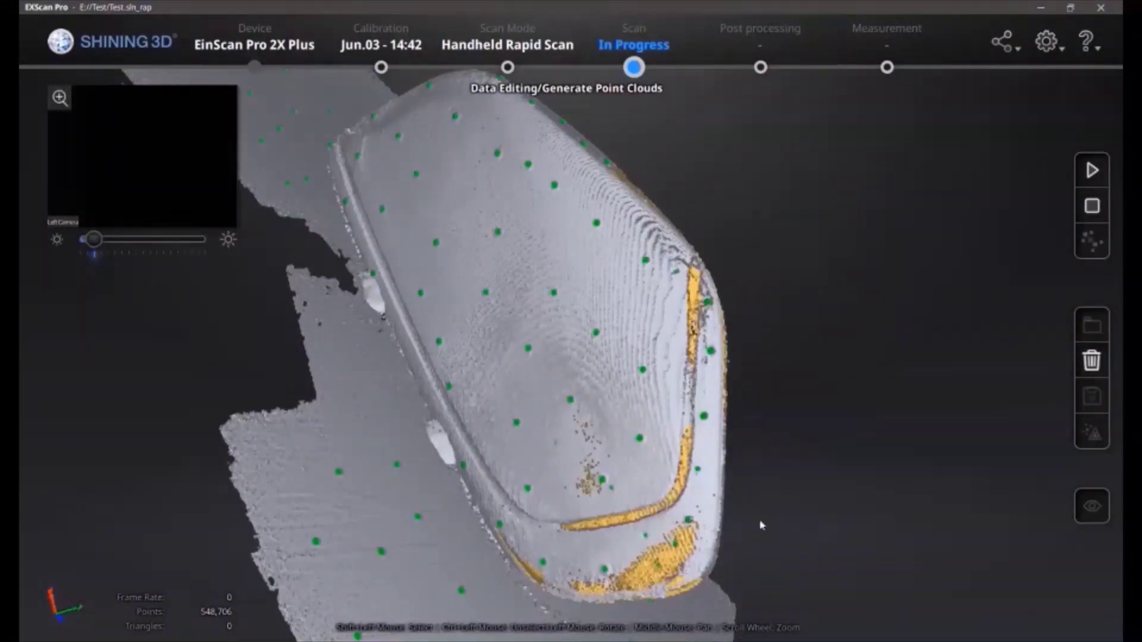
Step: Generate point clouds from the scan and mesh it with the chosen model type
click(1093, 219)
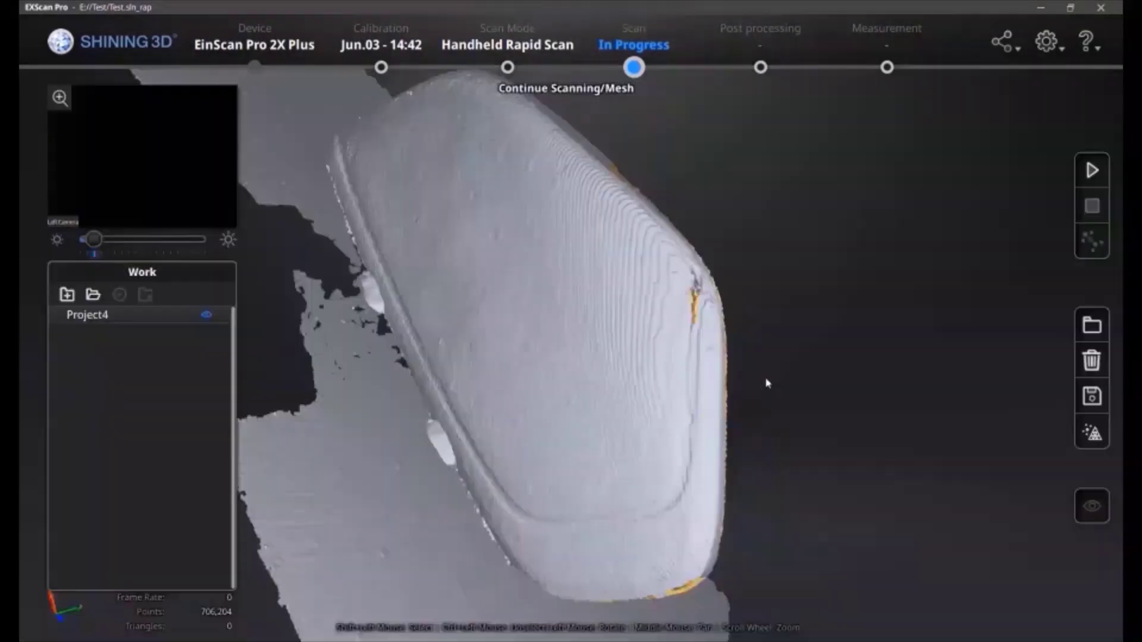
drag(768, 384, 851, 265)
click(1092, 433)
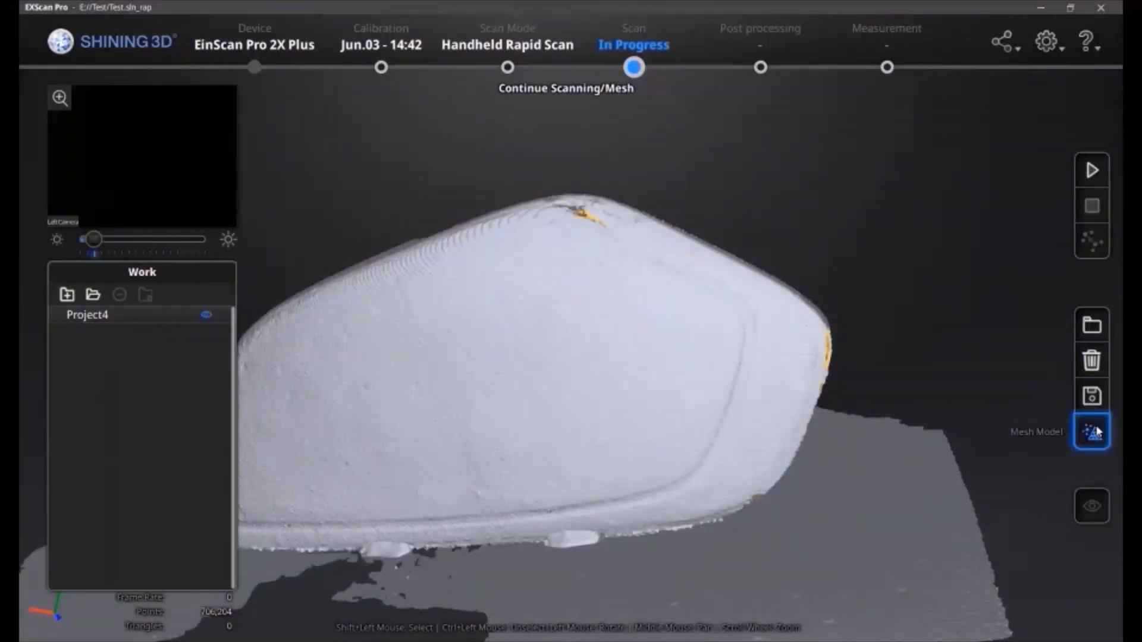
click(774, 408)
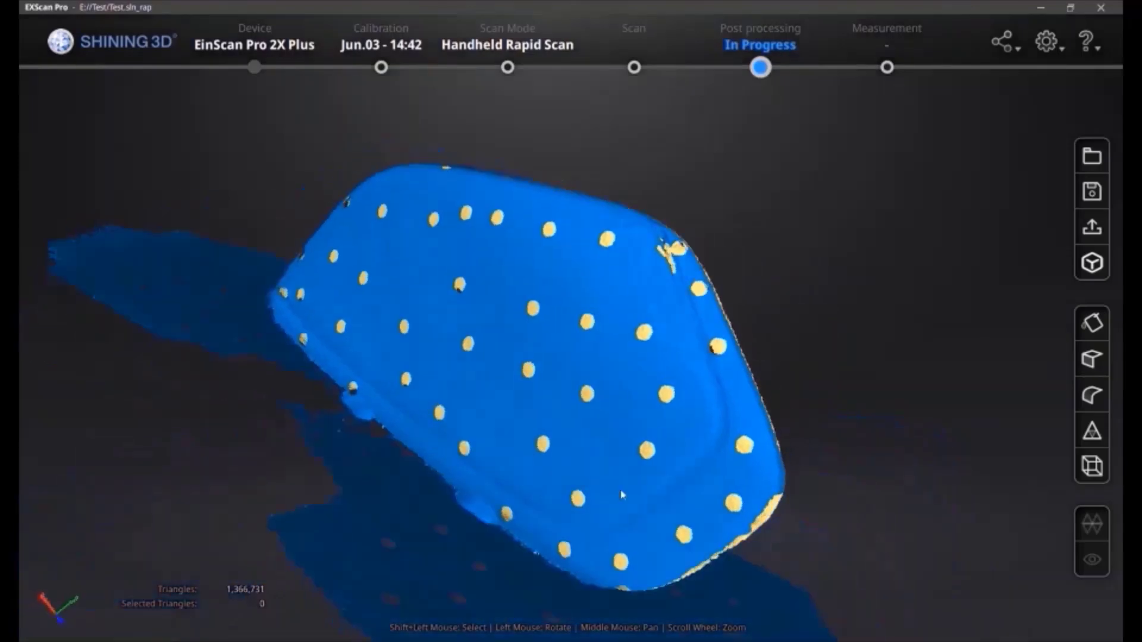
Step: Lasso and delete the table surface and lower-left stray patches from the mesh
drag(667, 248, 448, 320)
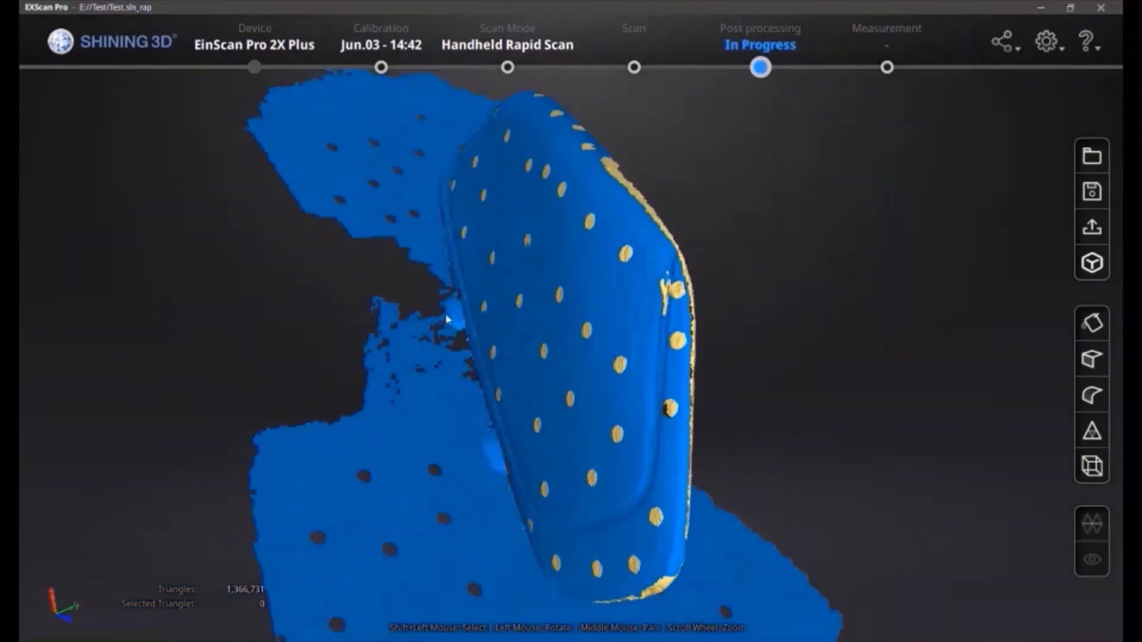
mouse_move(523, 614)
shift+mouse_down()
mouse_move(743, 619)
mouse_move(280, 255)
mouse_move(273, 262)
shift+mouse_up()
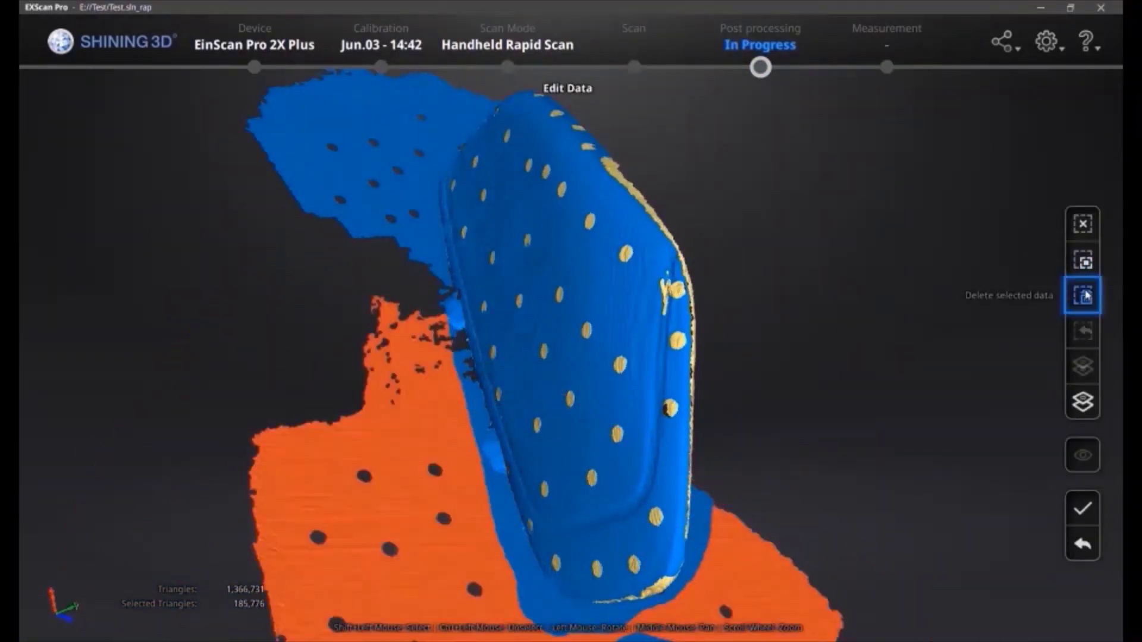
click(1081, 295)
drag(913, 292, 638, 407)
mouse_move(404, 531)
shift+mouse_down()
mouse_move(820, 522)
mouse_move(826, 156)
shift+mouse_up()
click(1081, 294)
mouse_move(535, 479)
shift+mouse_down()
mouse_move(406, 355)
mouse_move(452, 362)
shift+mouse_up()
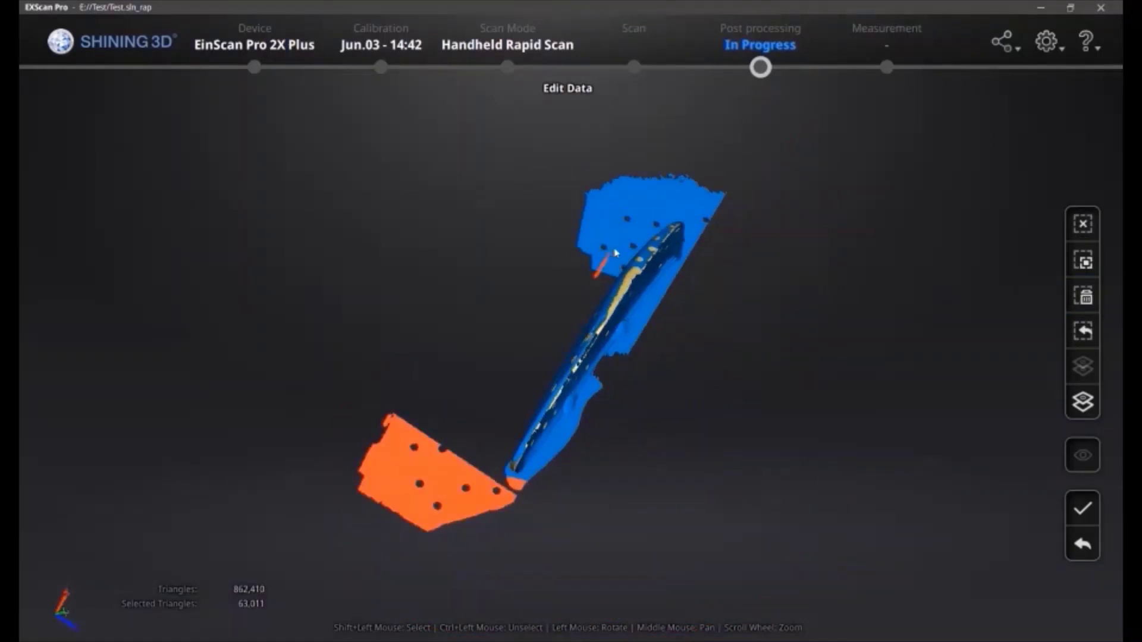
shift+drag(601, 264, 737, 197)
click(1081, 294)
Step: Remove the remaining stray patches above and left of the shell
drag(892, 357, 733, 364)
mouse_move(482, 378)
shift+mouse_down()
mouse_move(581, 207)
mouse_move(879, 102)
mouse_move(833, 148)
shift+mouse_up()
click(1081, 294)
drag(1047, 357, 1027, 510)
scroll(846, 255, up, 5)
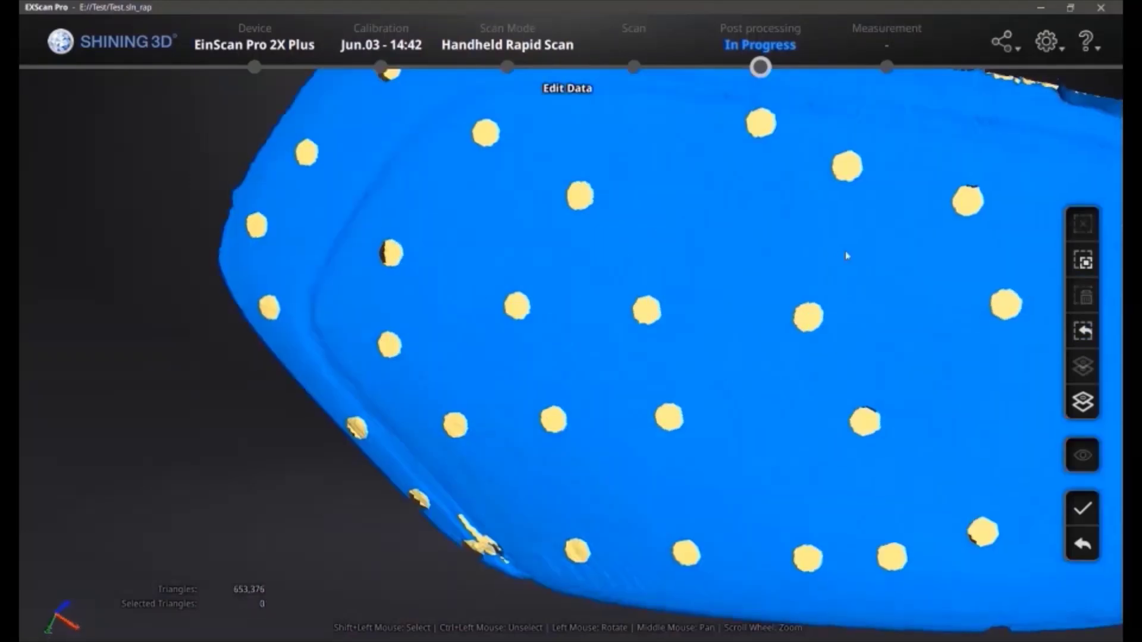
scroll(846, 256, down, 3)
mouse_move(846, 256)
mouse_down()
mouse_move(283, 286)
mouse_move(192, 205)
mouse_move(298, 97)
mouse_move(178, 217)
mouse_up()
click(1081, 294)
mouse_move(892, 298)
mouse_down()
mouse_move(384, 227)
mouse_move(1047, 381)
mouse_up()
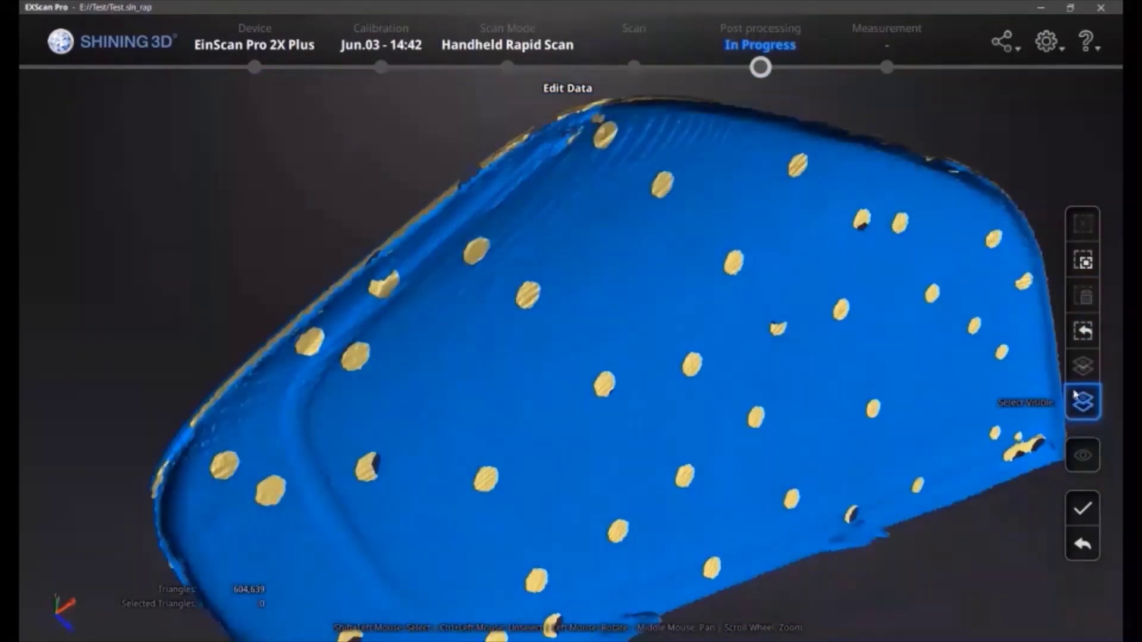
Step: Apply the trimming and inspect the 604,630-triangle shell mesh edge-on
click(1082, 508)
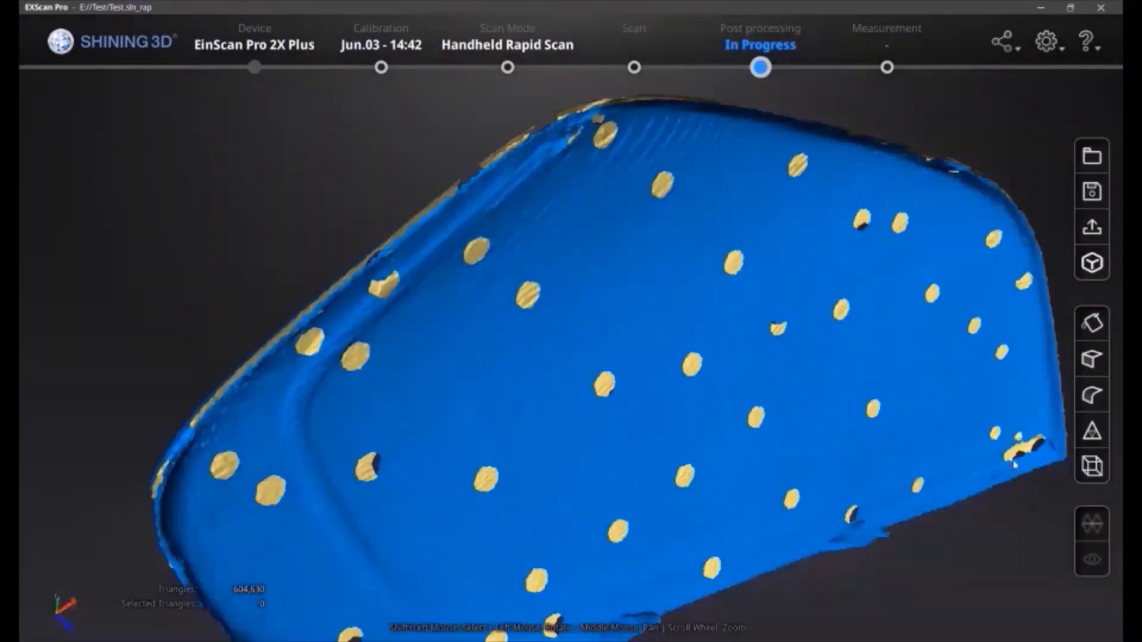
drag(1027, 466, 339, 375)
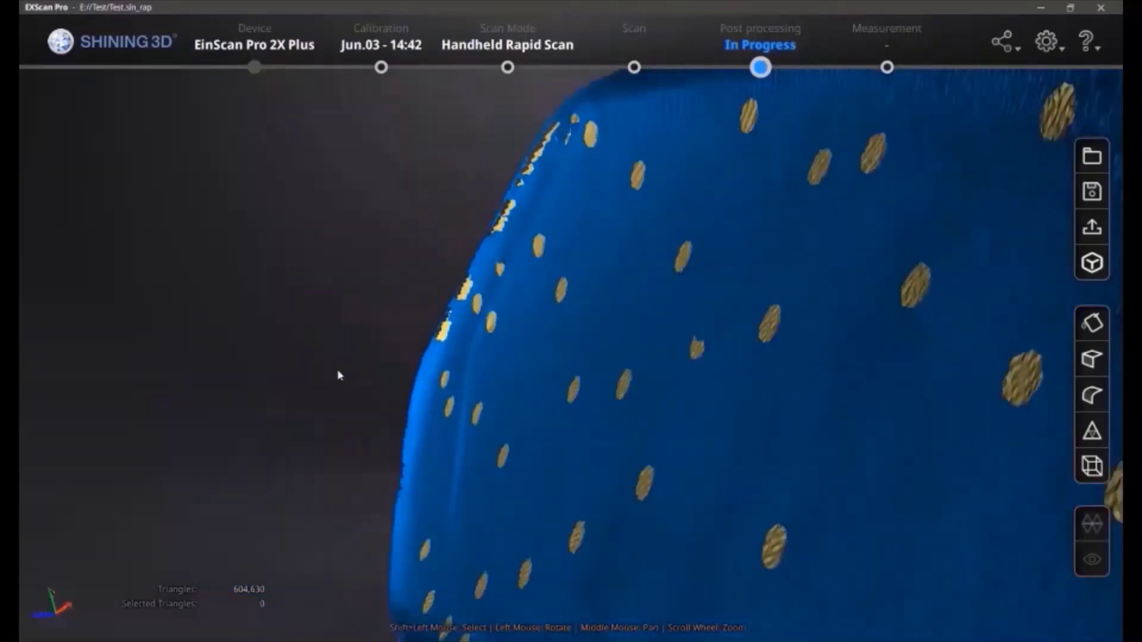
drag(708, 361, 529, 211)
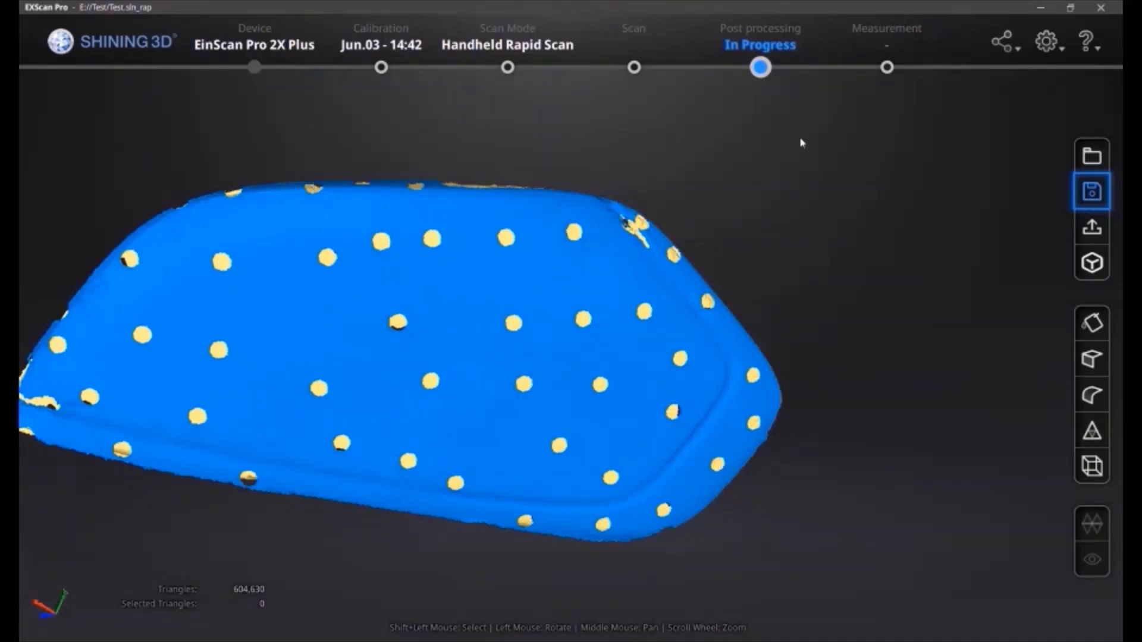
Step: Return to the scan stage, confirming that the mesh data is discarded
click(507, 67)
click(612, 360)
click(634, 67)
click(564, 359)
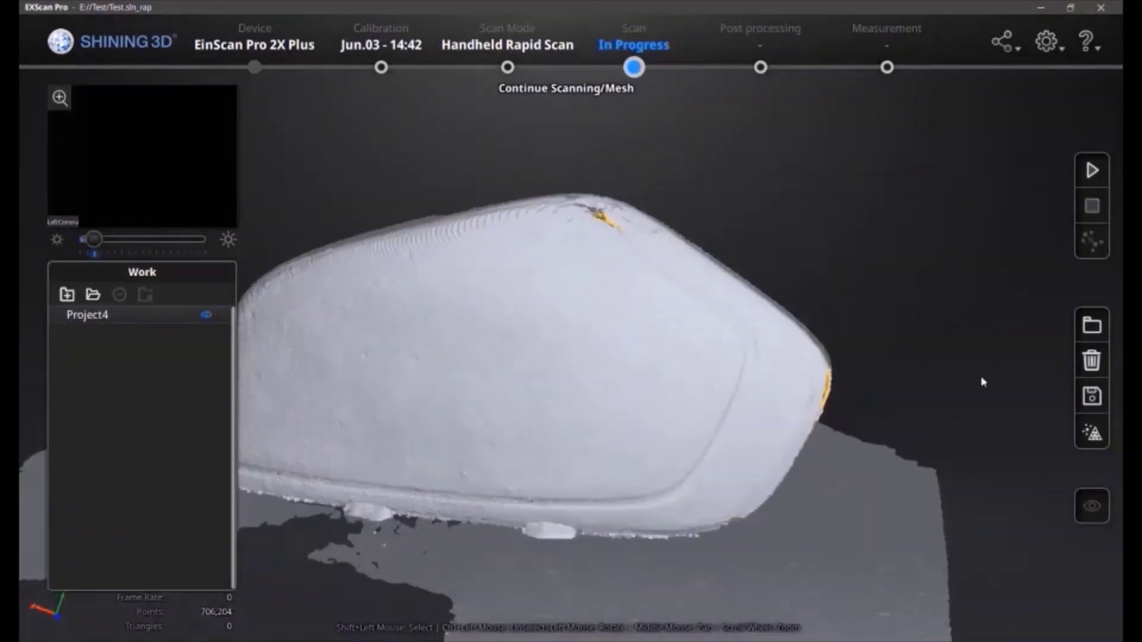
Step: Save the handheld scan as thinWall_Project4.p3
scroll(512, 375, down, 3)
drag(512, 374, 825, 374)
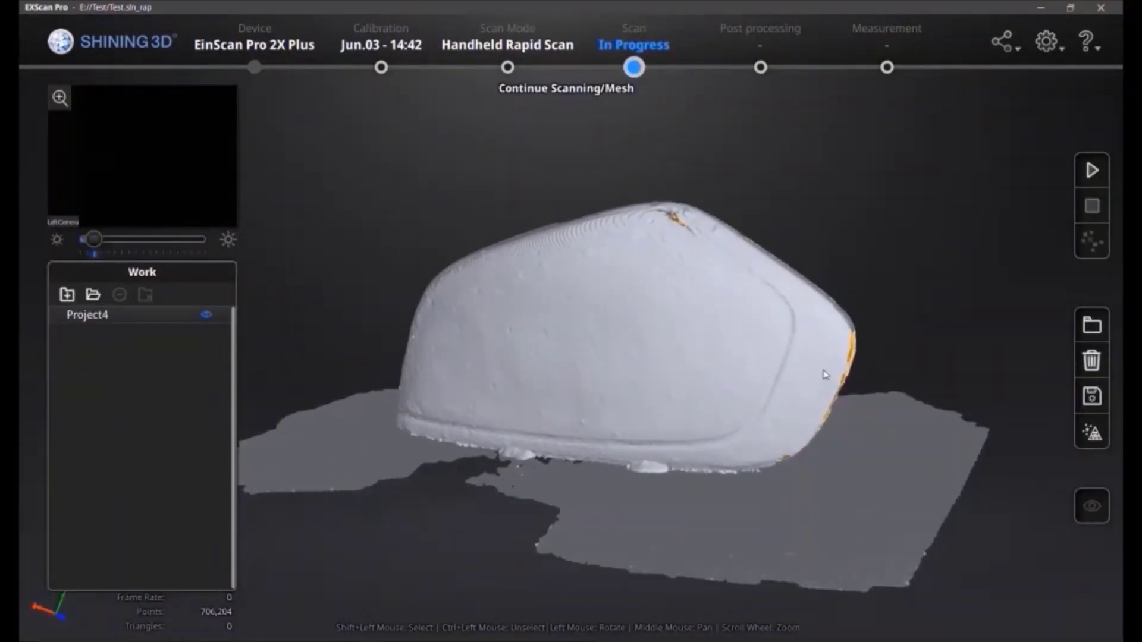
click(1092, 396)
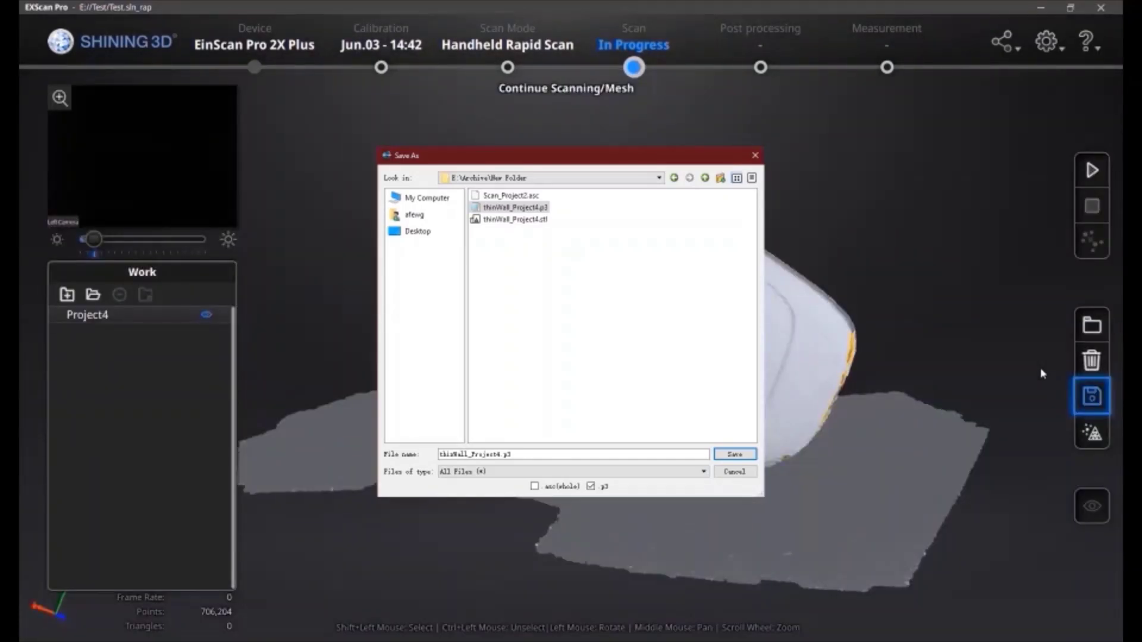
drag(885, 441, 1113, 276)
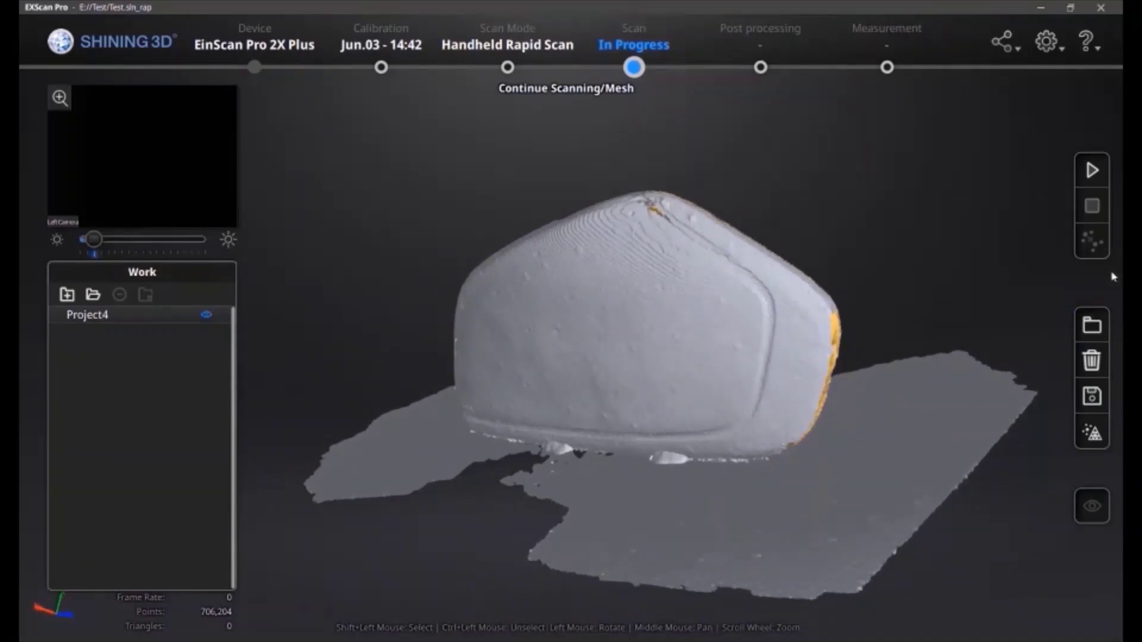
Step: Create a non-texture Fixed Scan project using thinWall_Project4.p3 as the global markers file
click(507, 67)
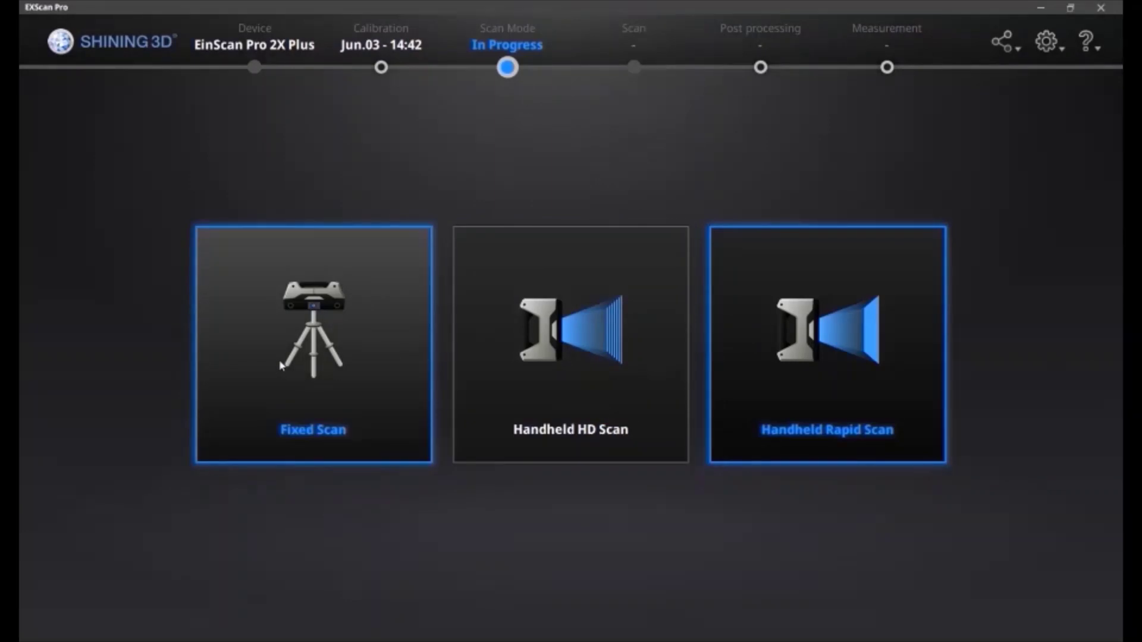
click(309, 347)
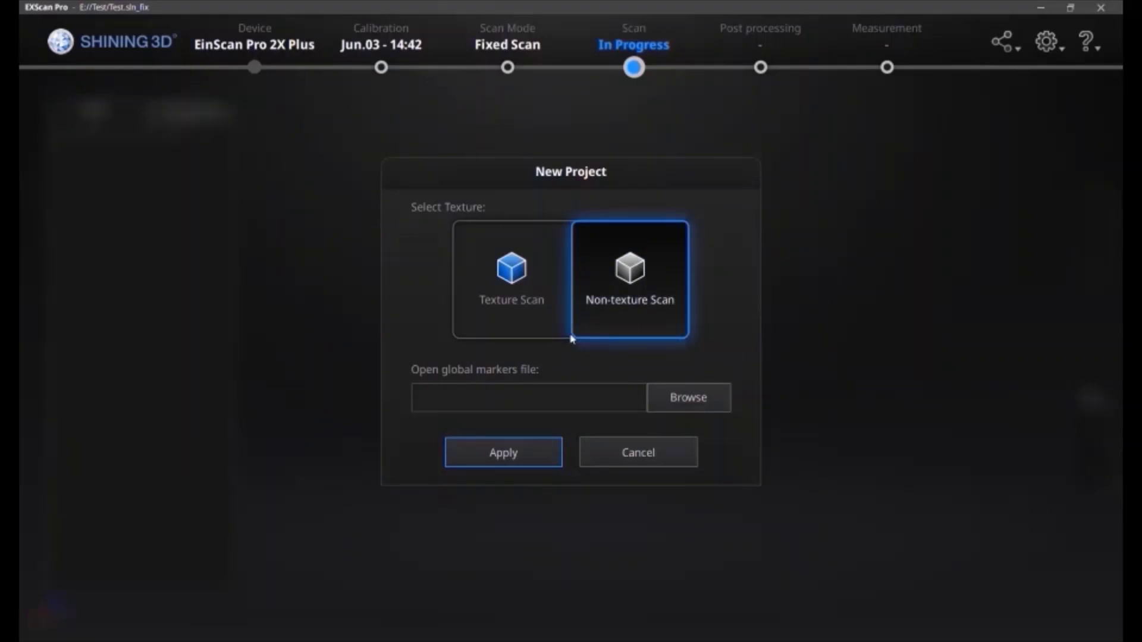
click(672, 395)
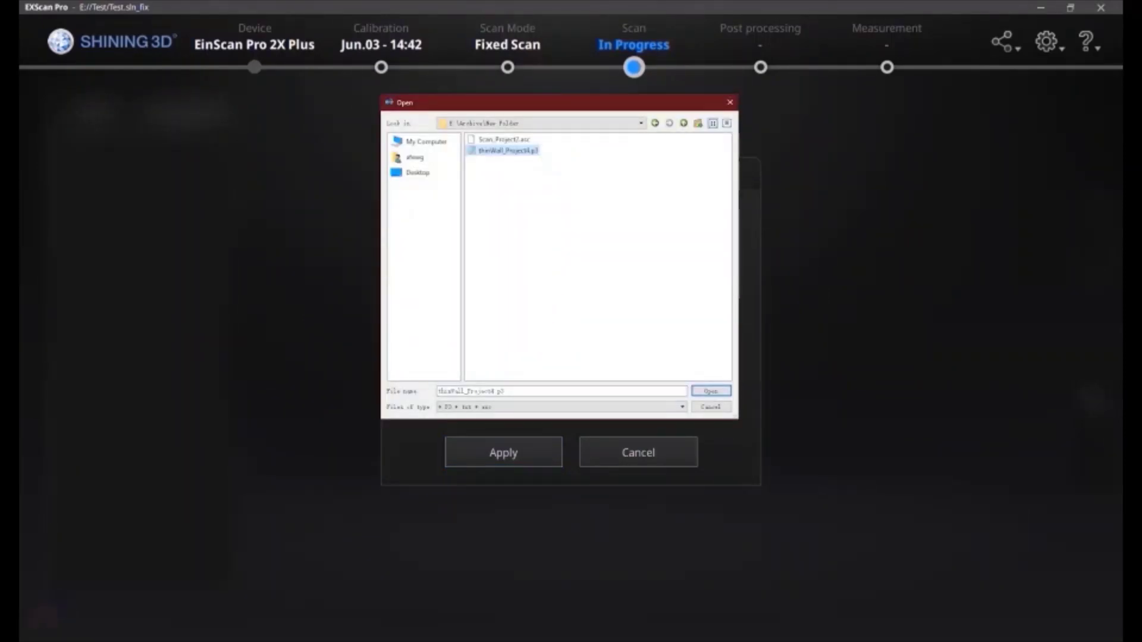
click(541, 456)
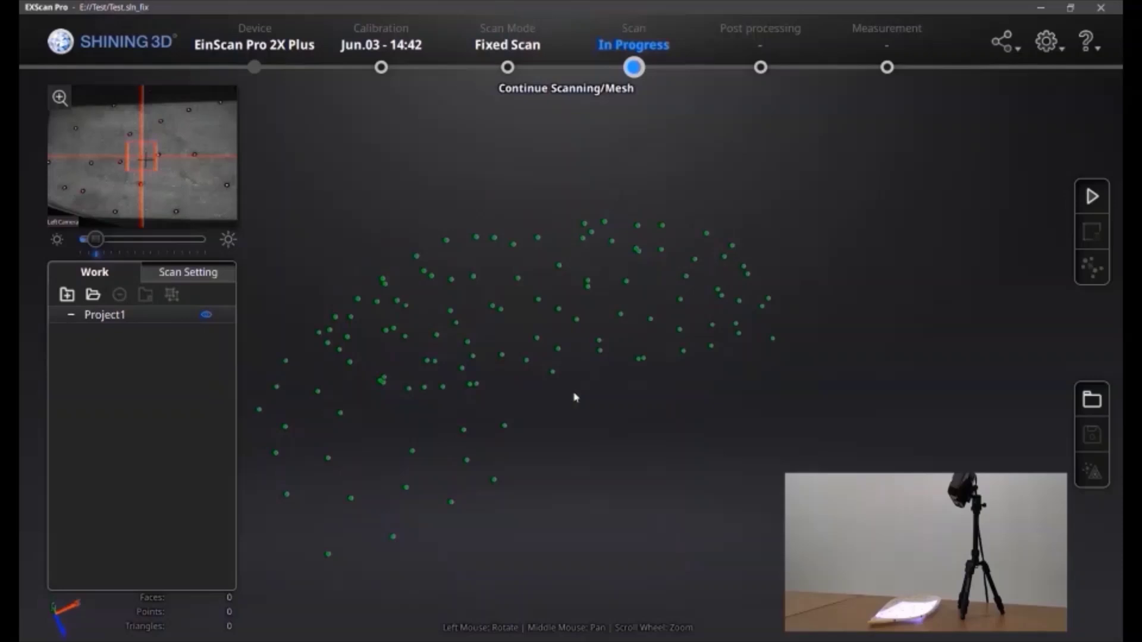
Step: Capture and accept fixed single shots Project1_scan_1 through Project1_scan_6
click(1098, 198)
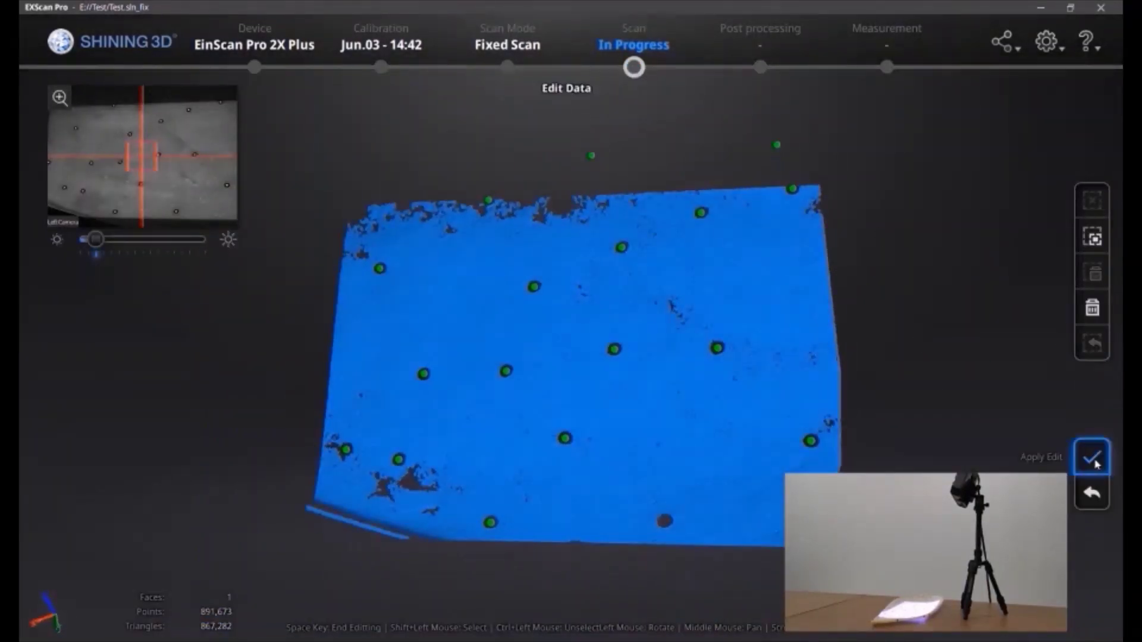
click(1088, 453)
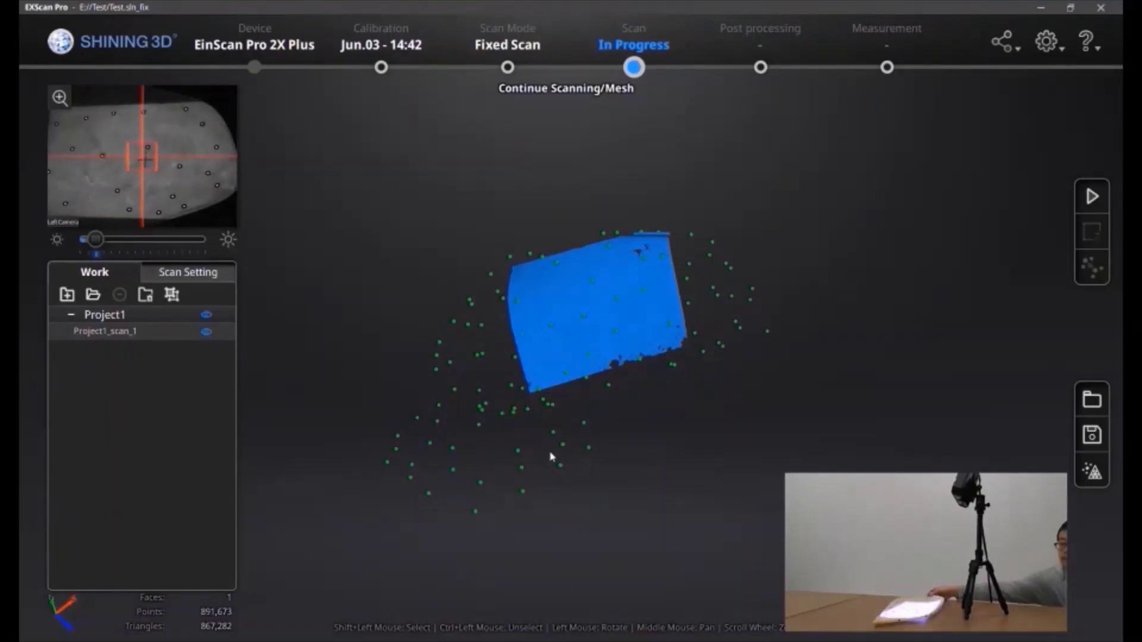
click(1082, 198)
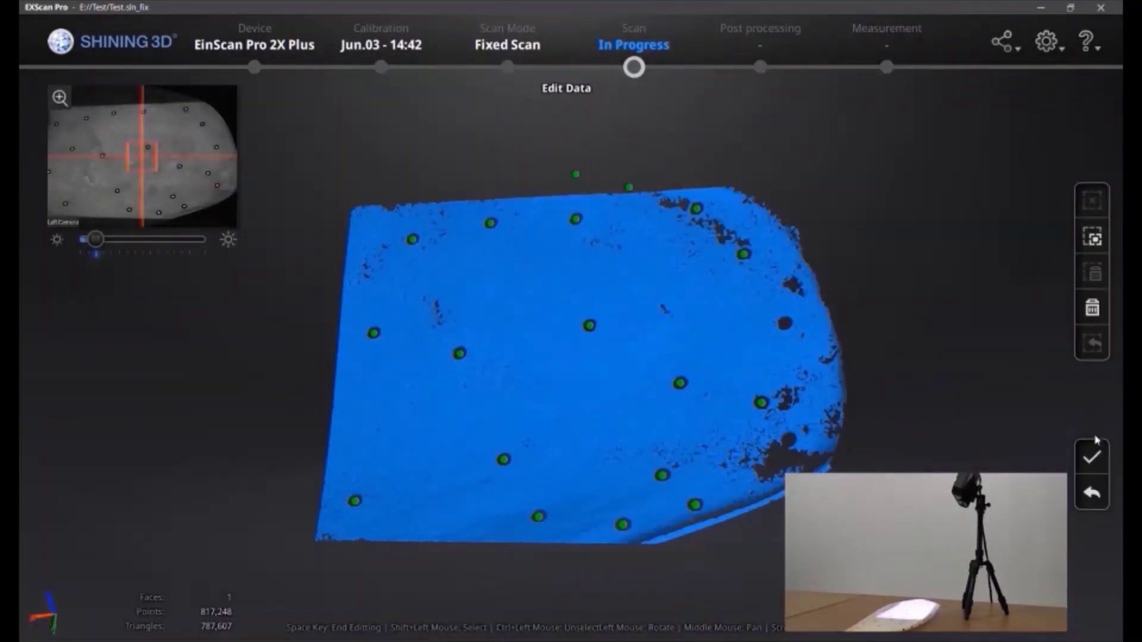
click(1091, 454)
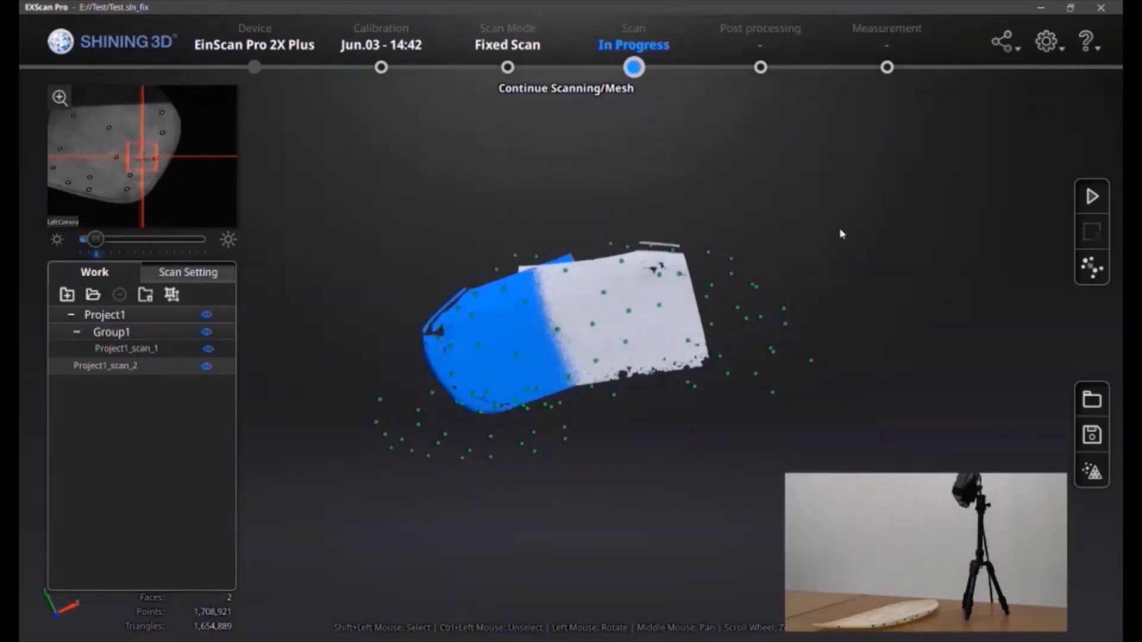
click(1094, 196)
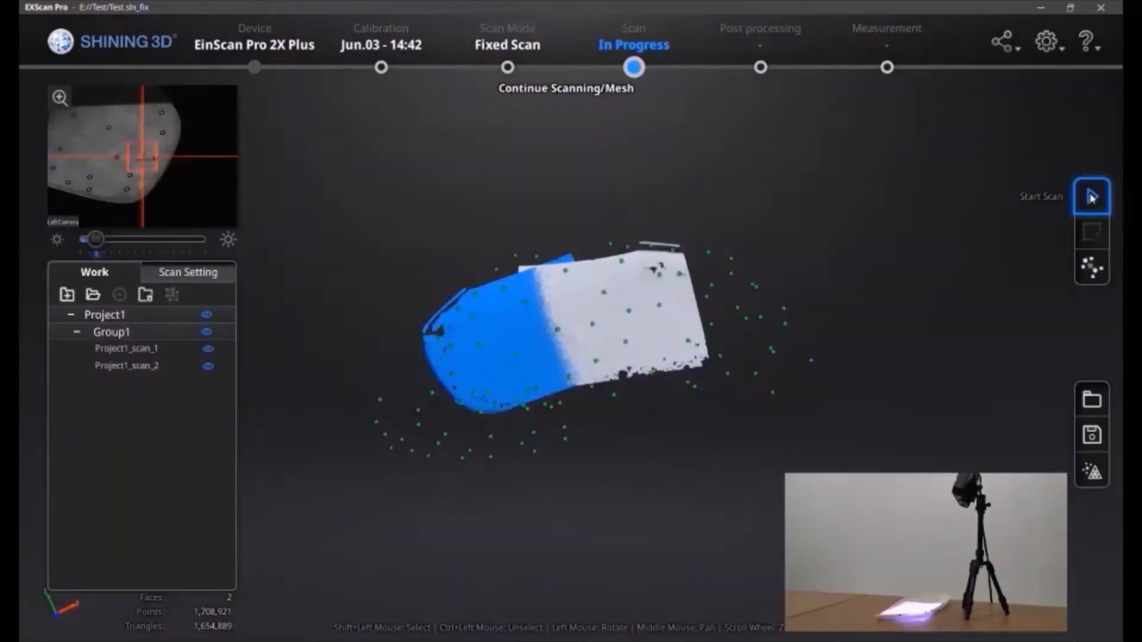
click(1092, 197)
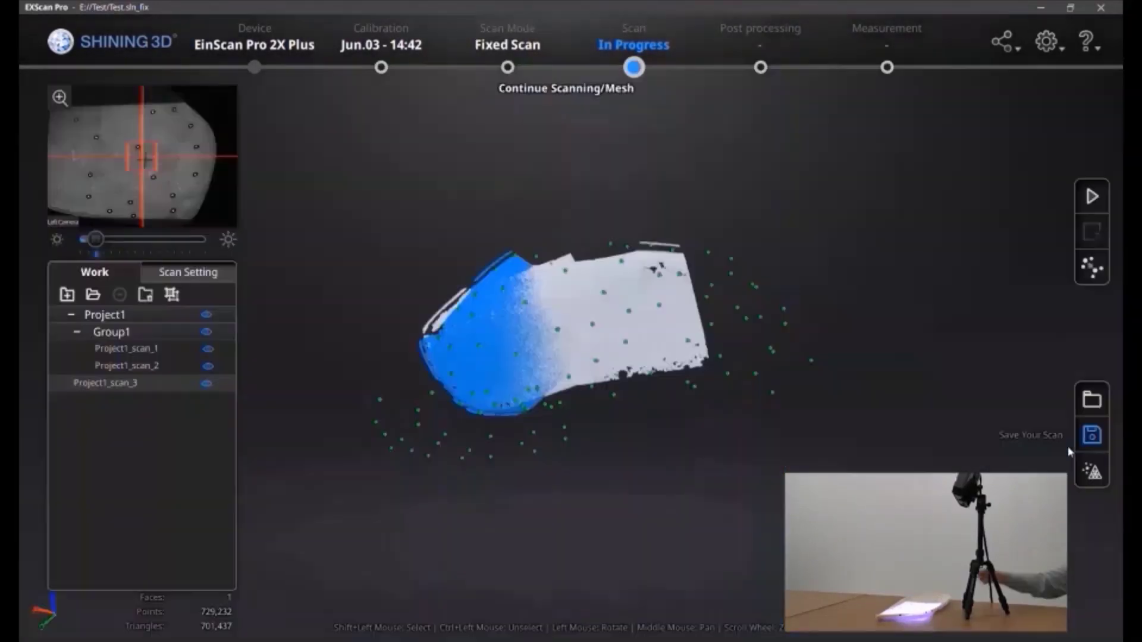
click(1093, 197)
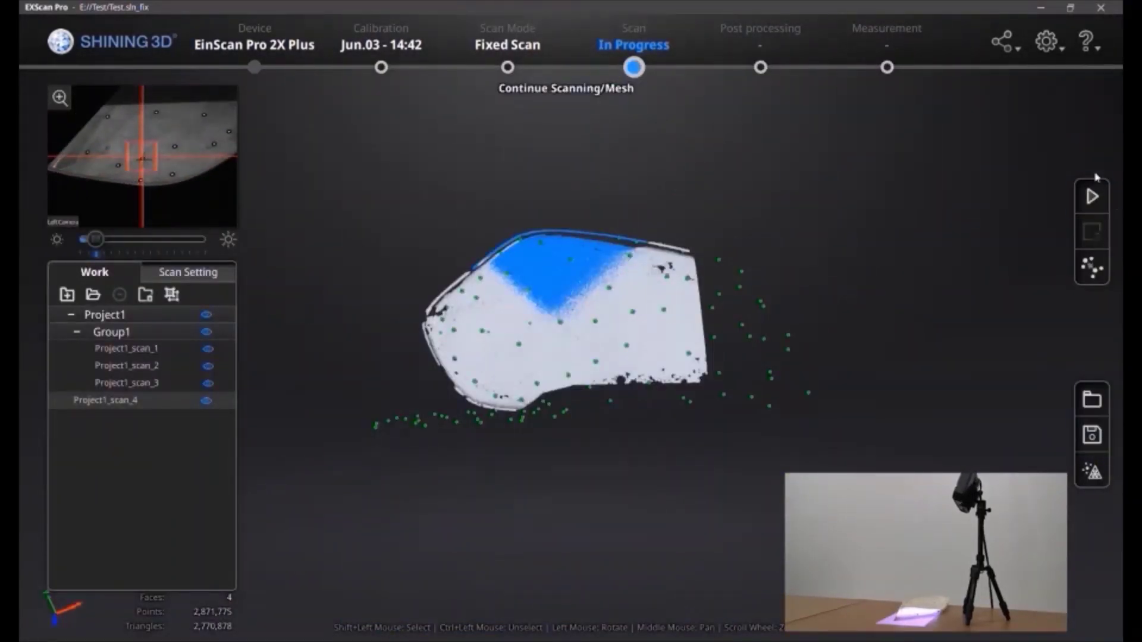
click(1092, 193)
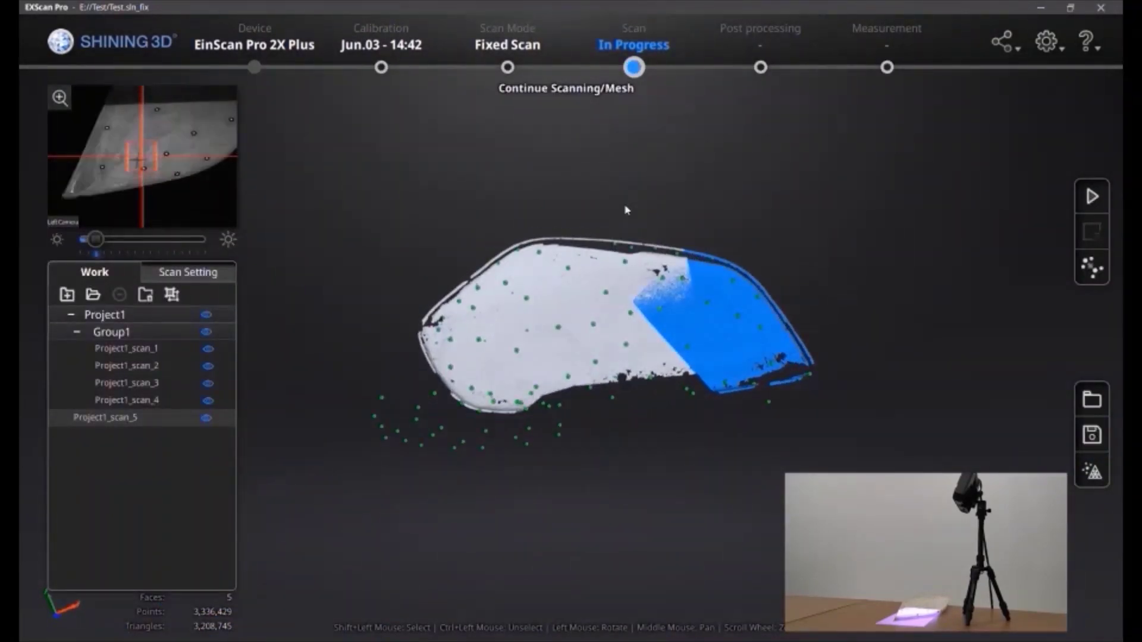
click(1092, 196)
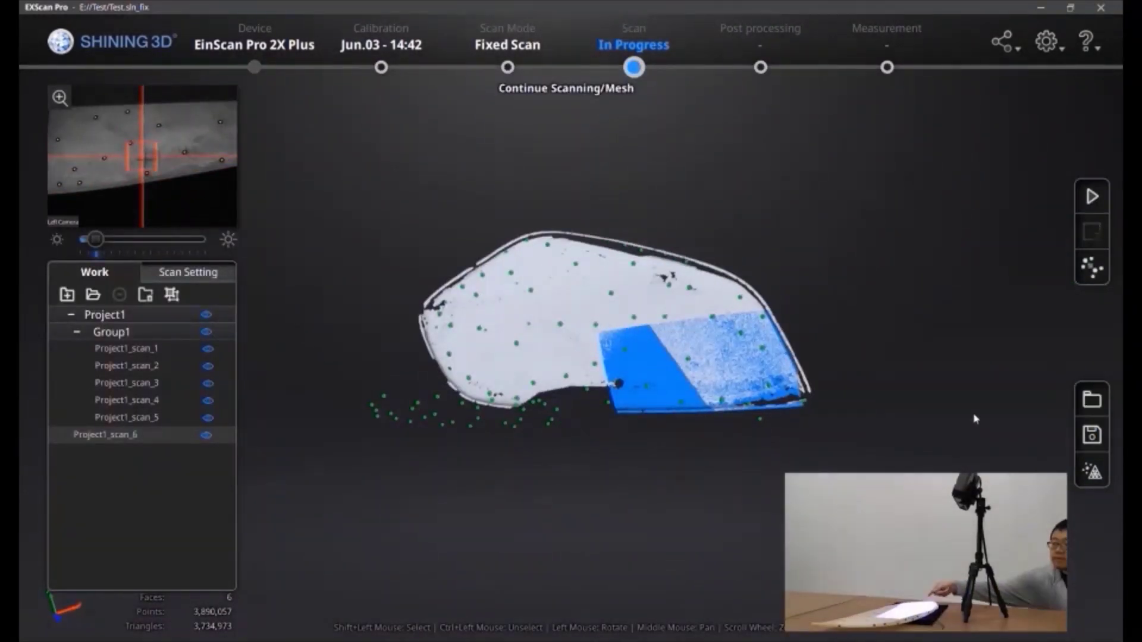
click(1100, 196)
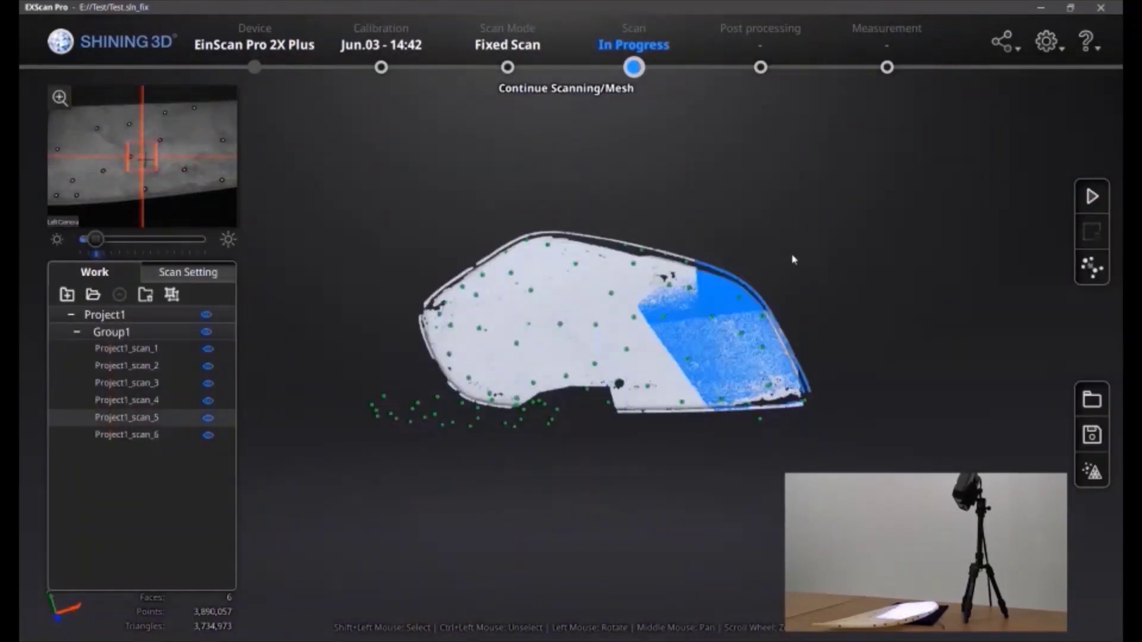
click(1100, 203)
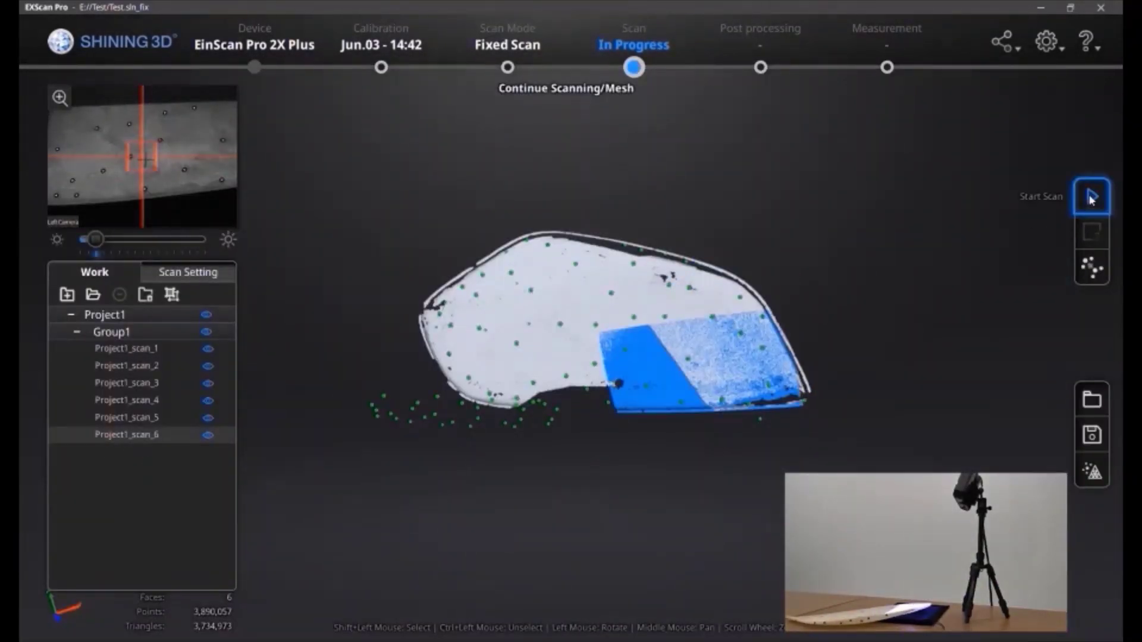
click(1098, 197)
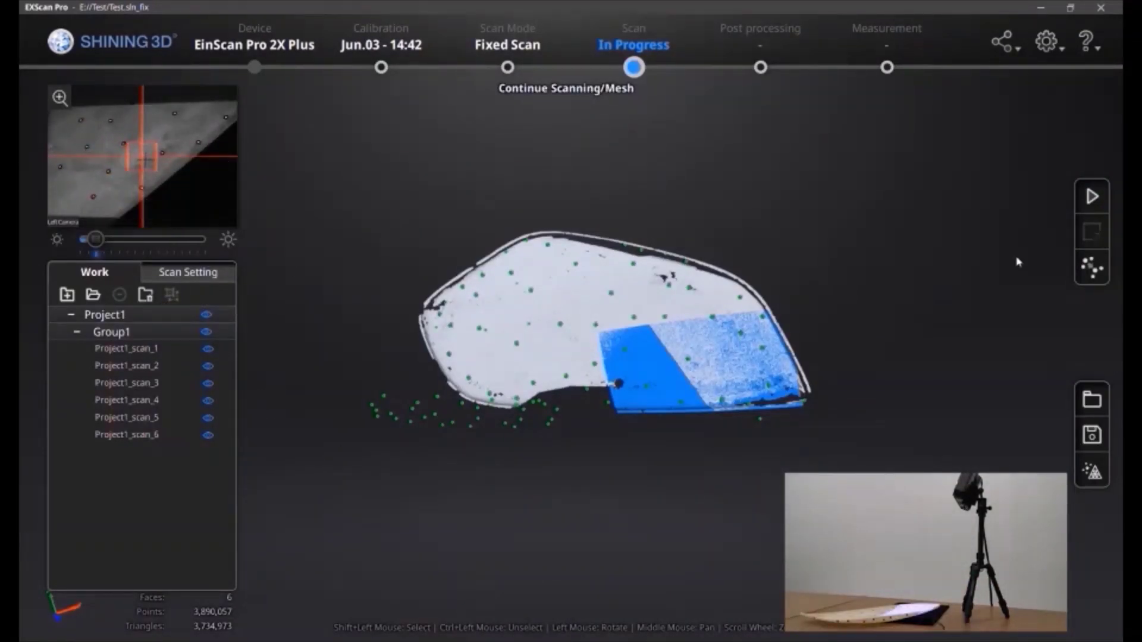
Step: Capture and merge fixed shots up to Project1_scan_10
click(1090, 195)
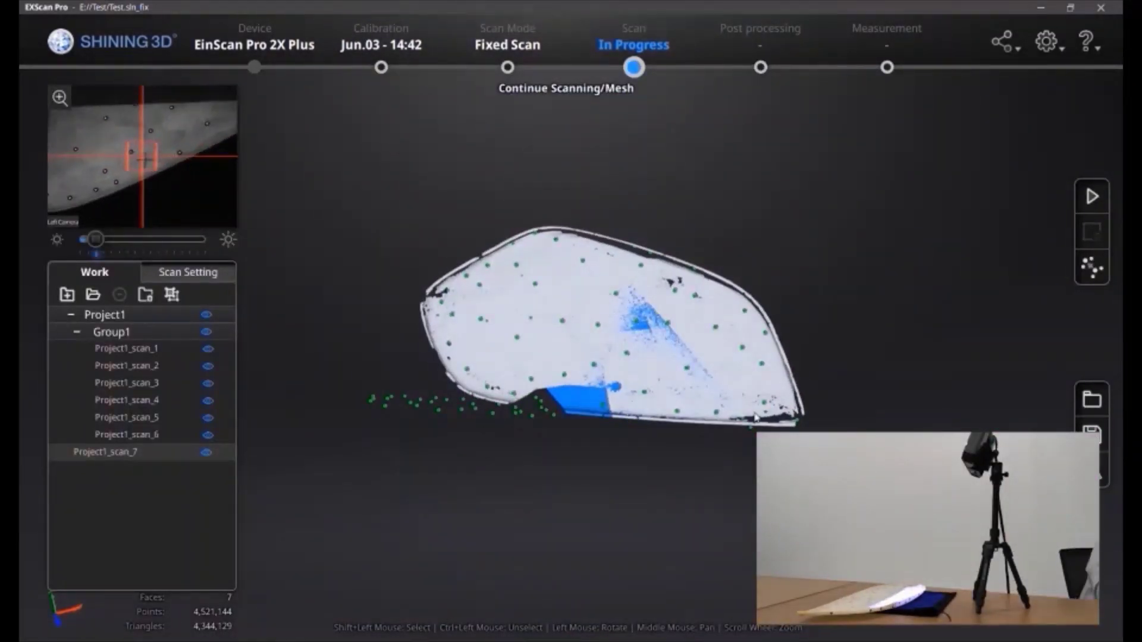
click(1093, 197)
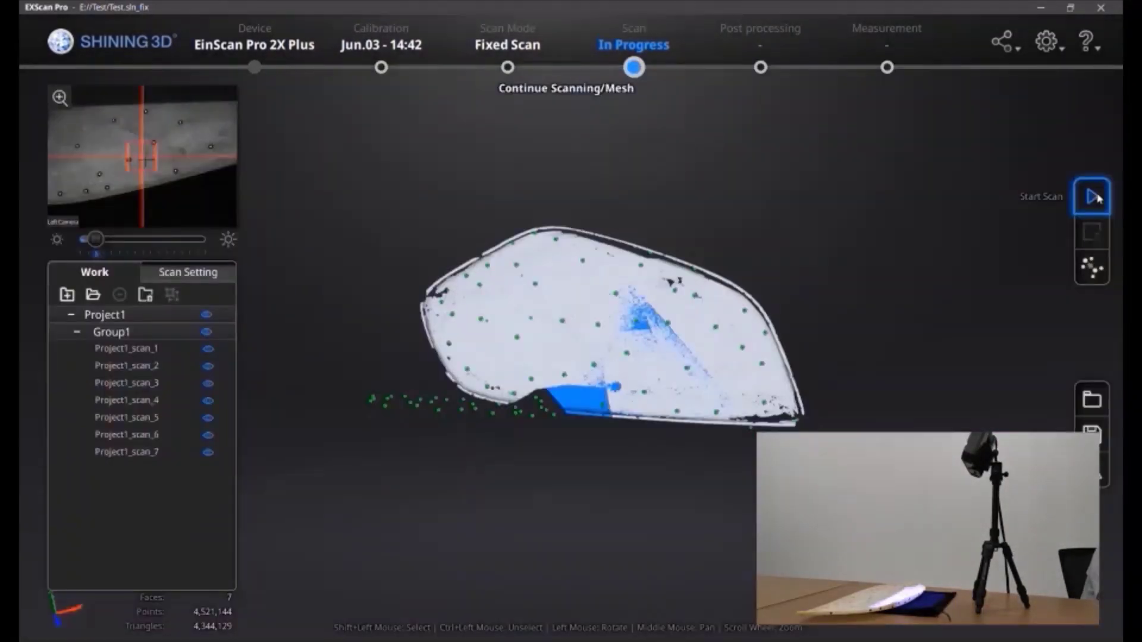
click(1090, 197)
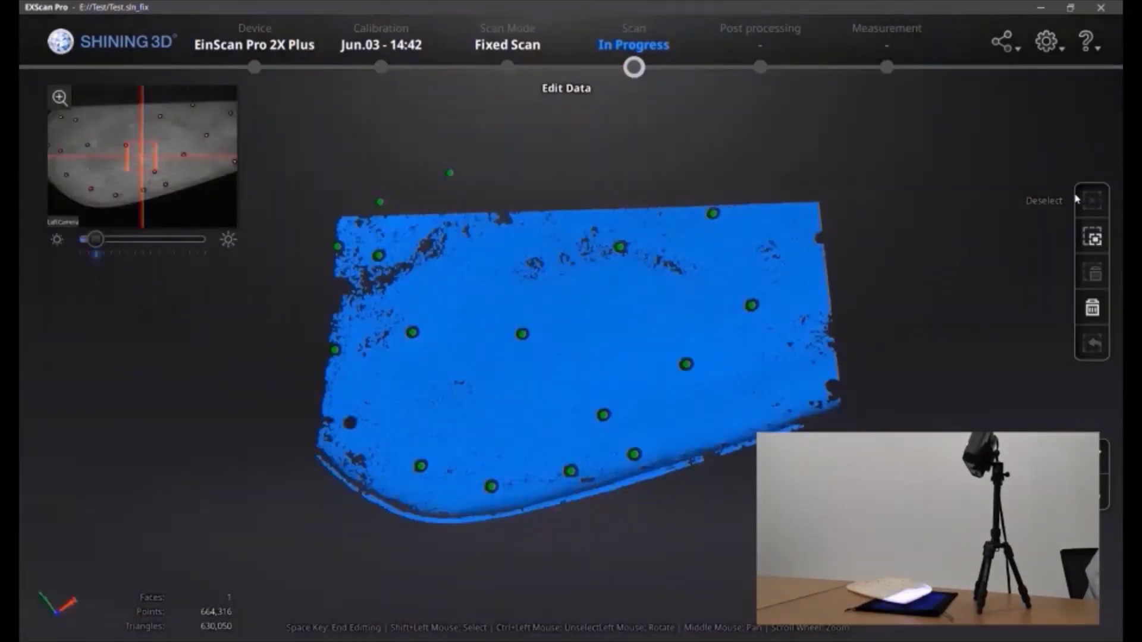
key(space)
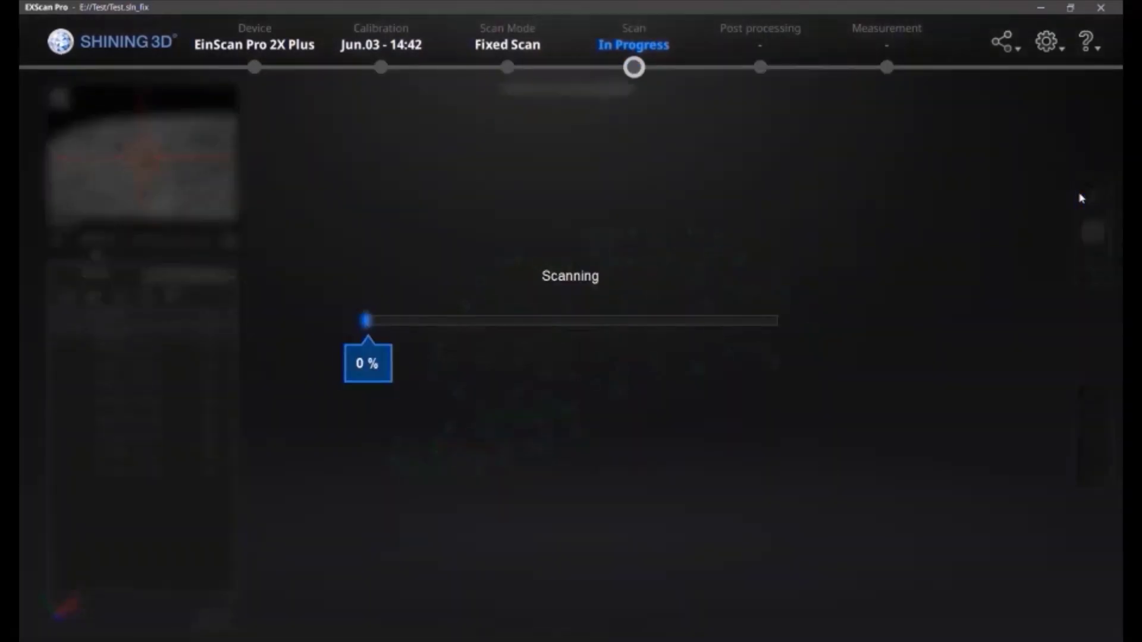
click(1090, 197)
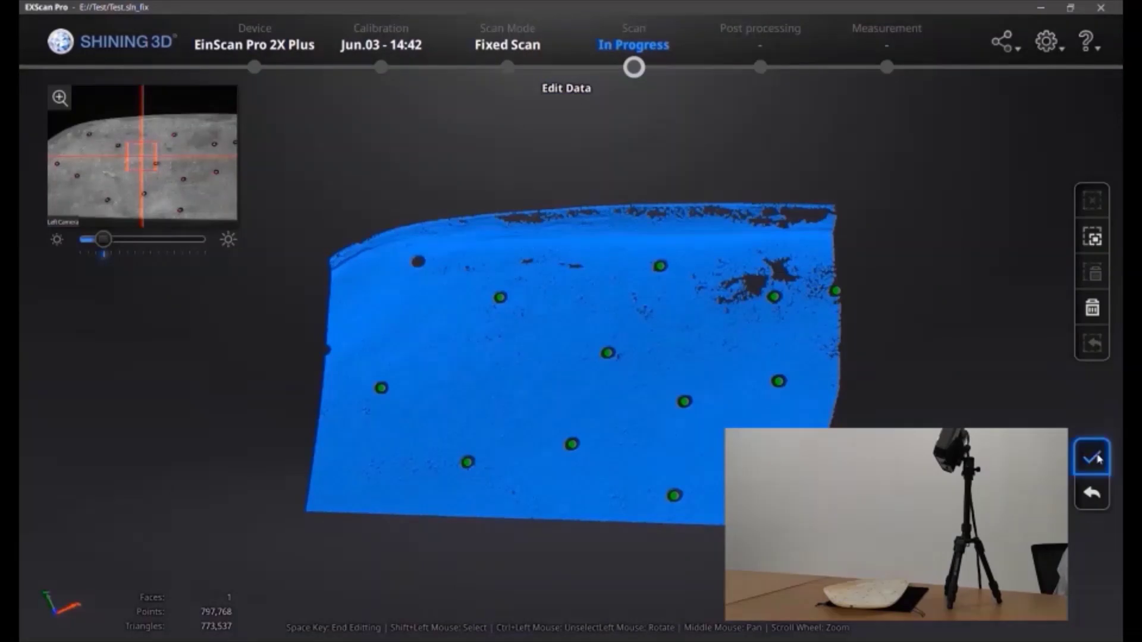
click(1092, 458)
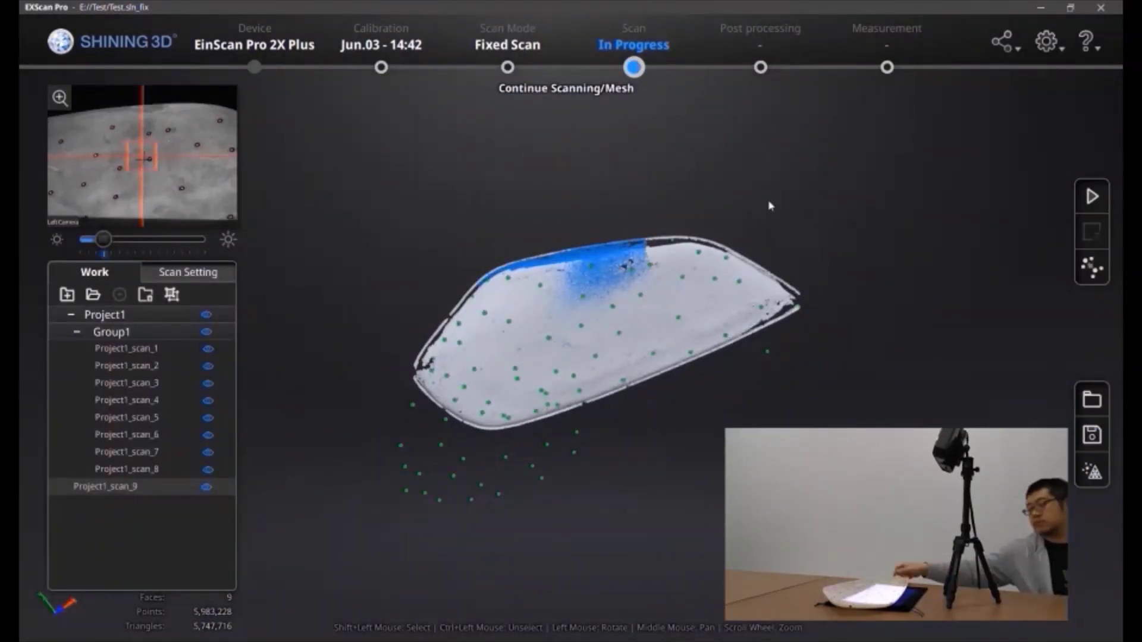
click(1090, 195)
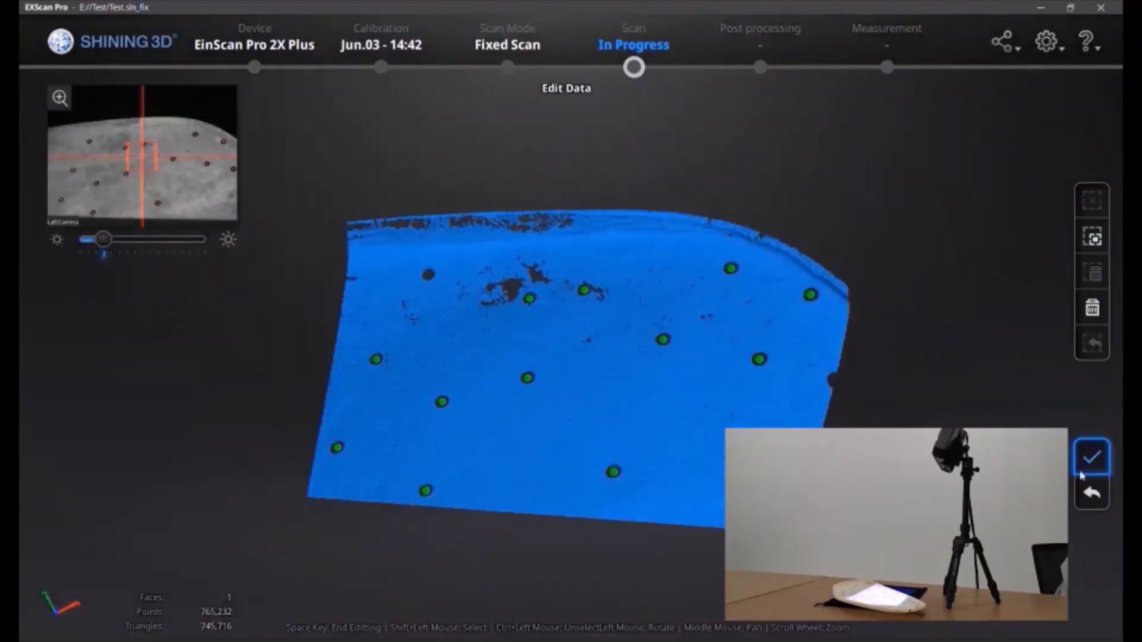
click(1091, 458)
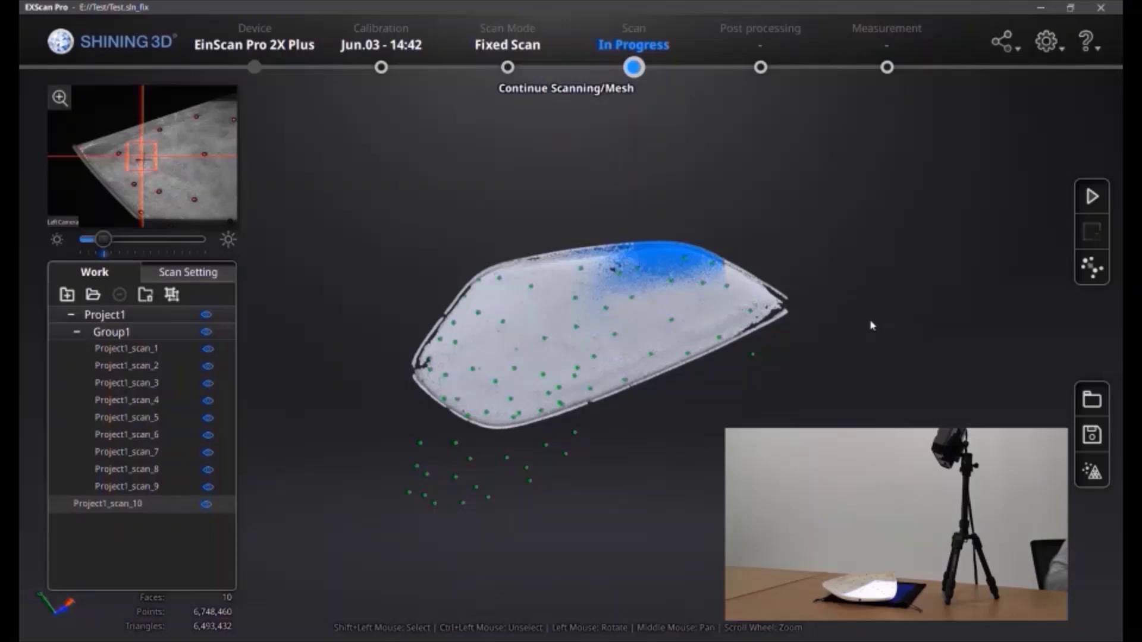
Step: Add fixed shots Project1_scan_11 through Project1_scan_15 to the shell model
click(1095, 194)
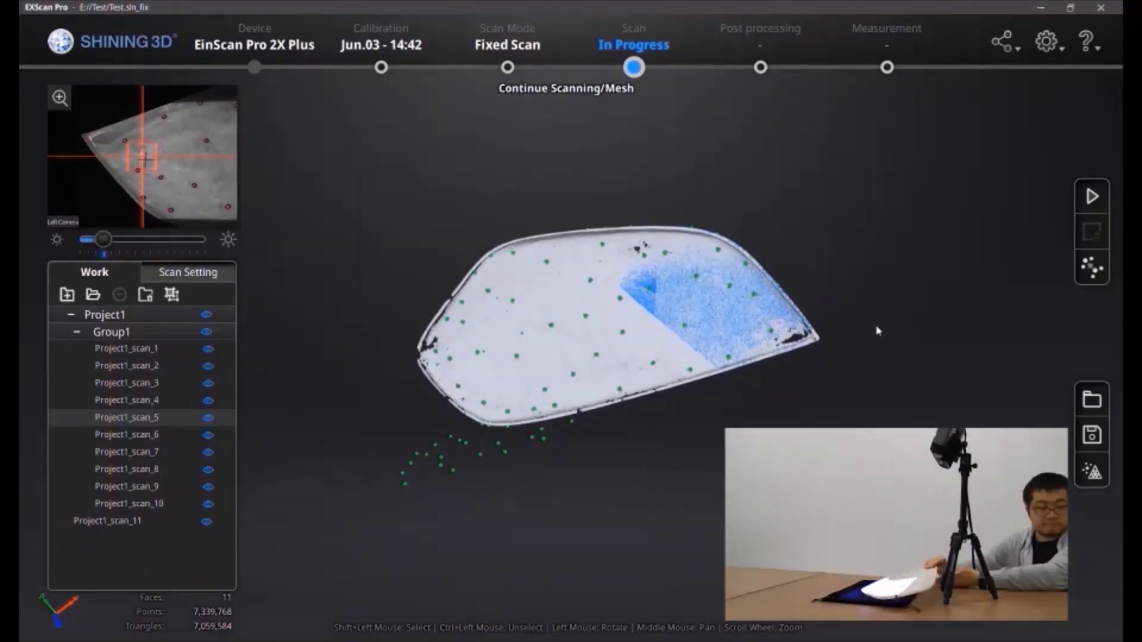
click(1092, 196)
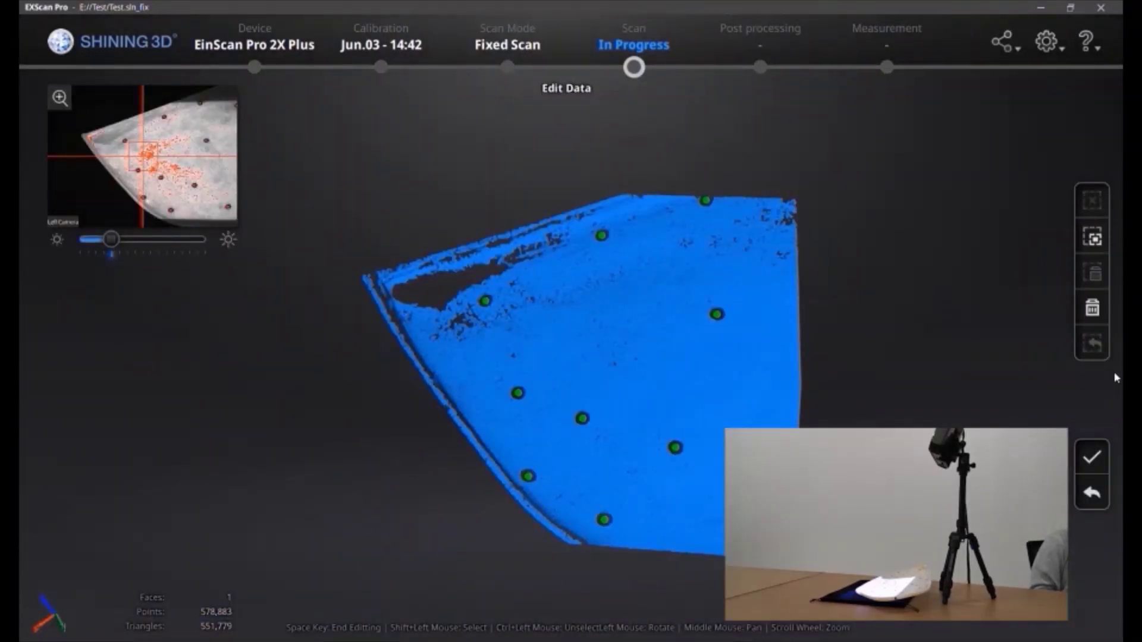
click(1090, 499)
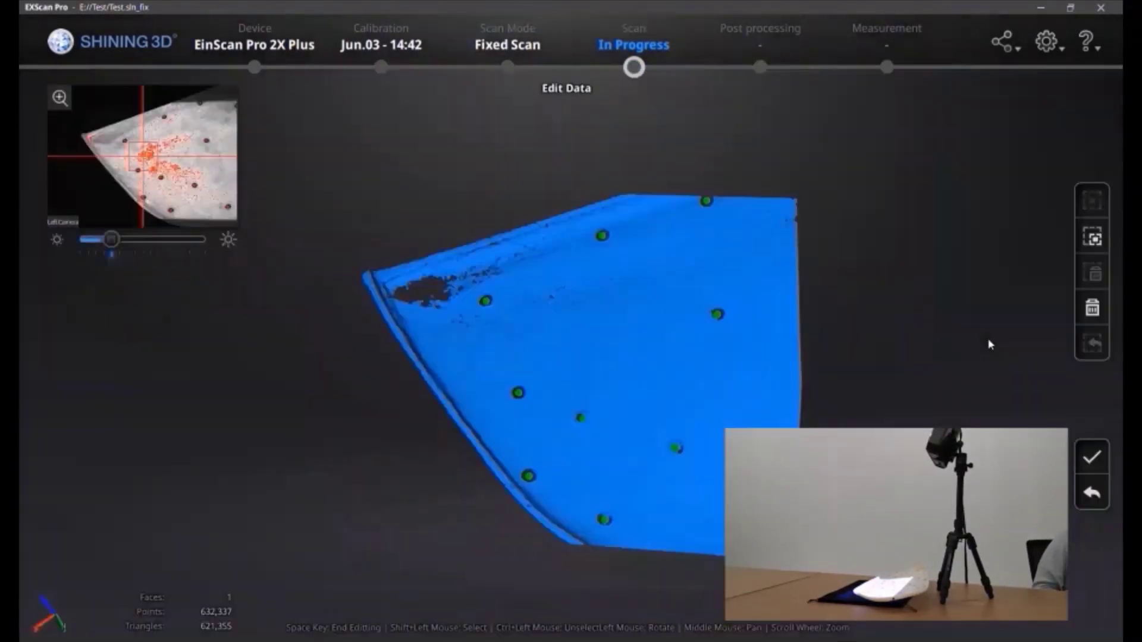
click(1090, 454)
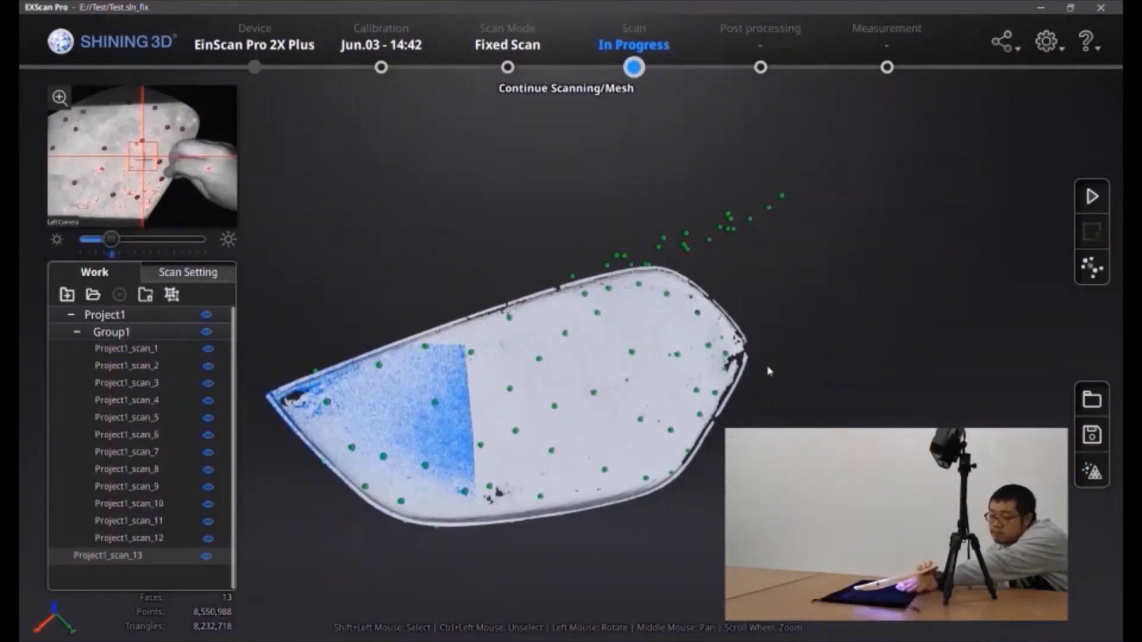
click(1091, 196)
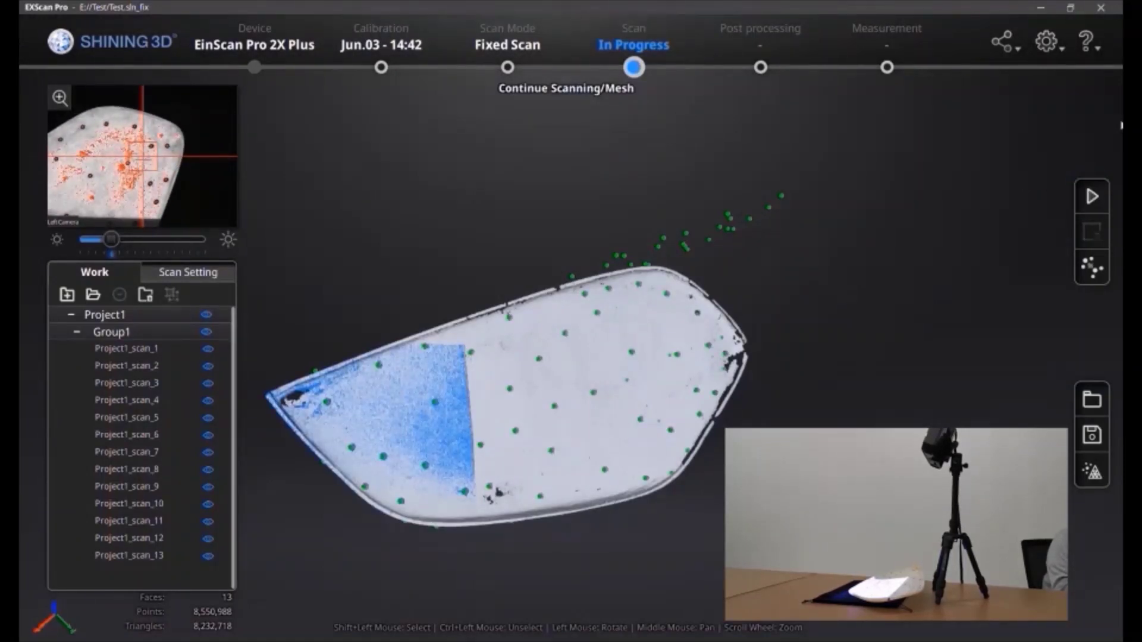
click(1094, 197)
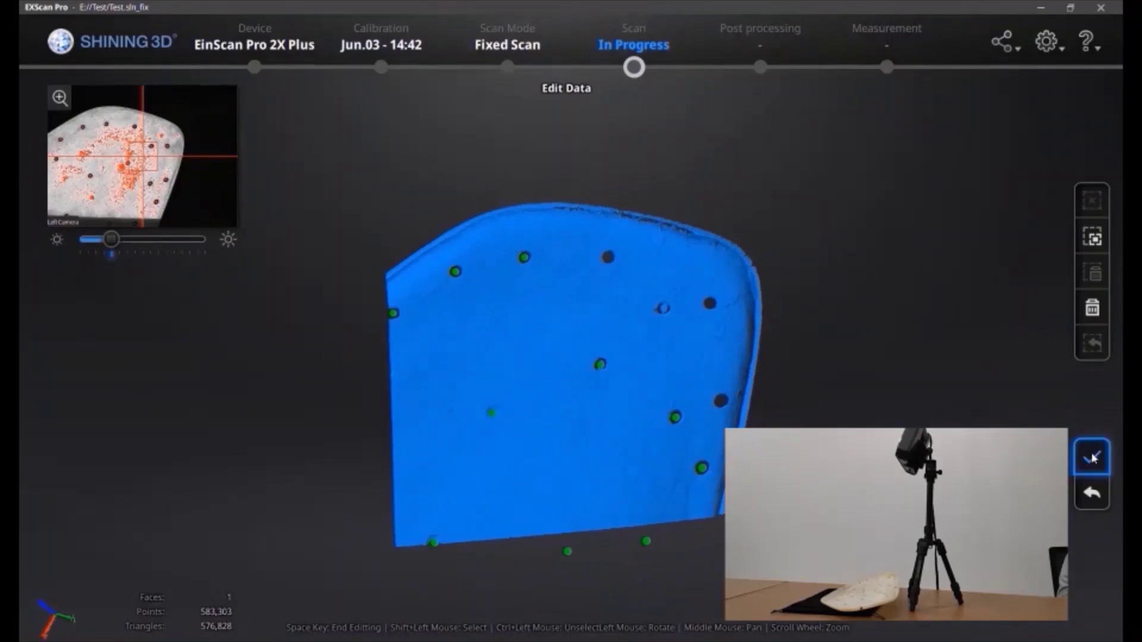
click(1091, 454)
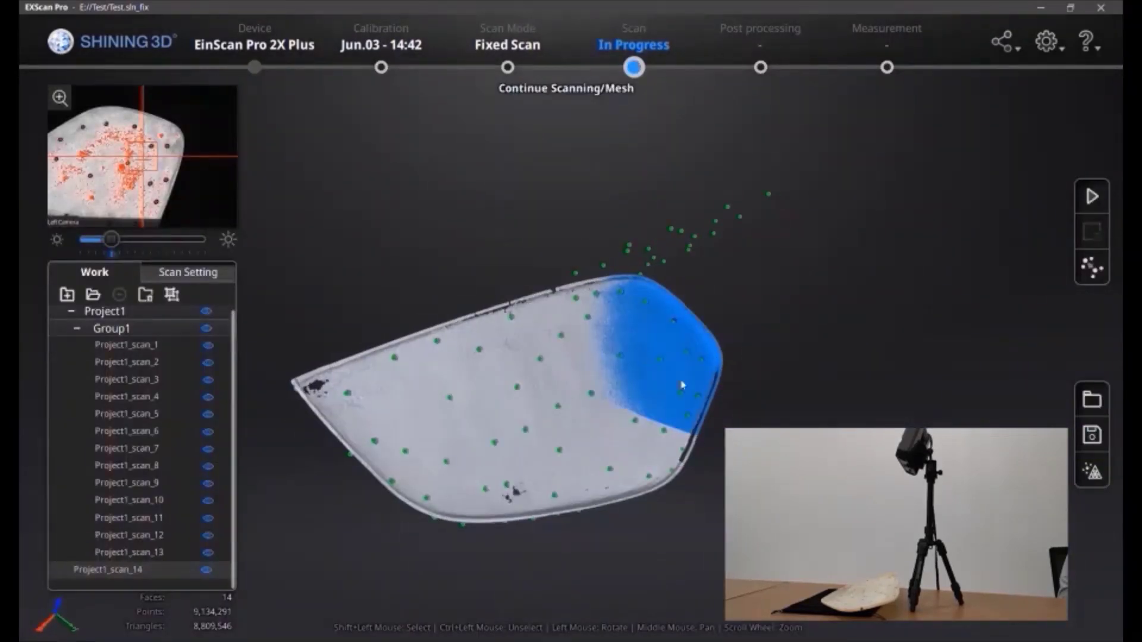
click(1085, 197)
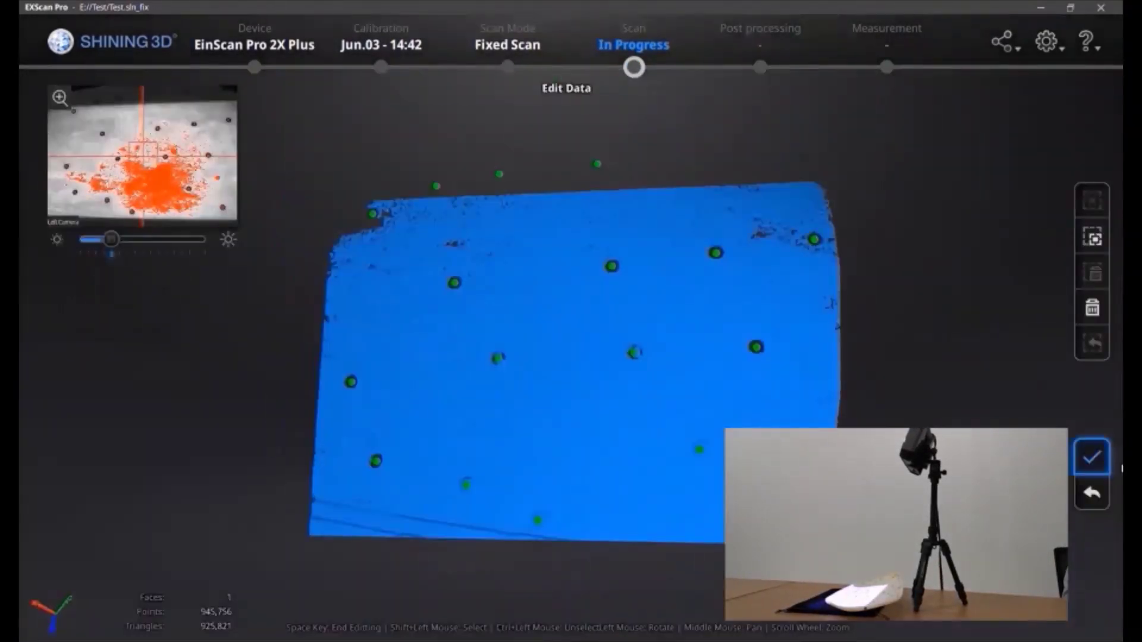
click(1091, 454)
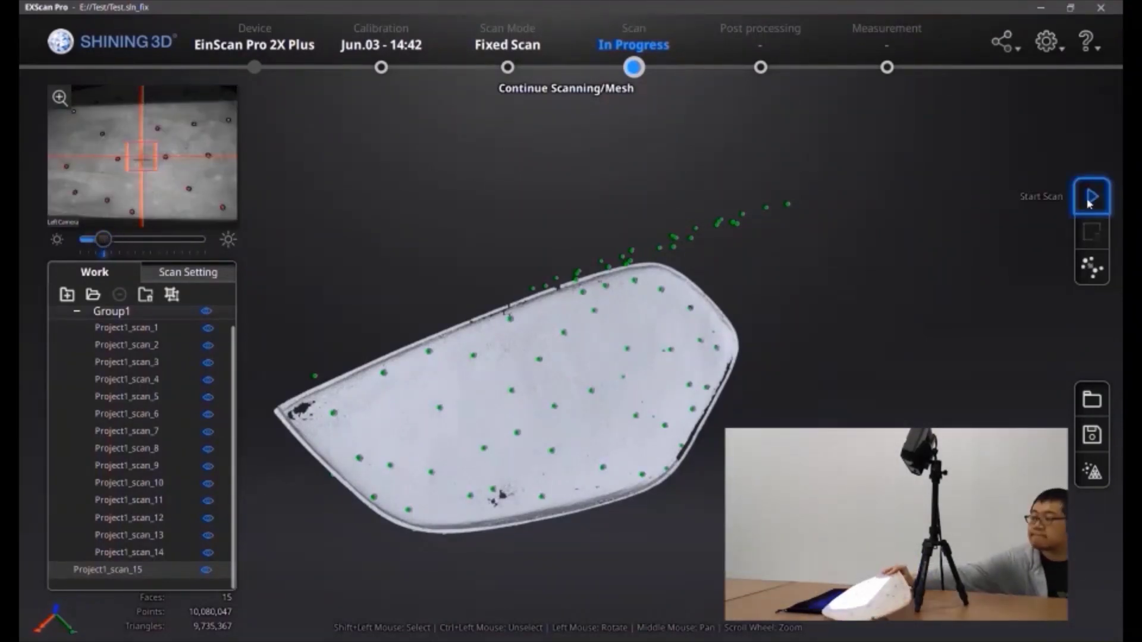
Step: Add fixed shots Project1_scan_16 through Project1_scan_20
click(1089, 201)
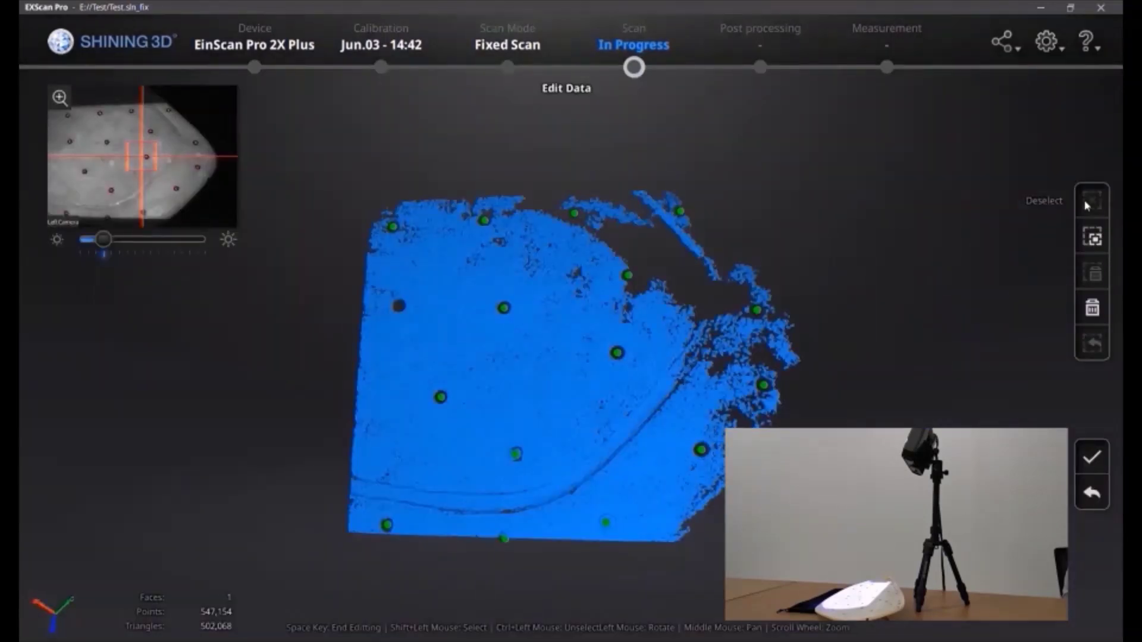
click(1091, 456)
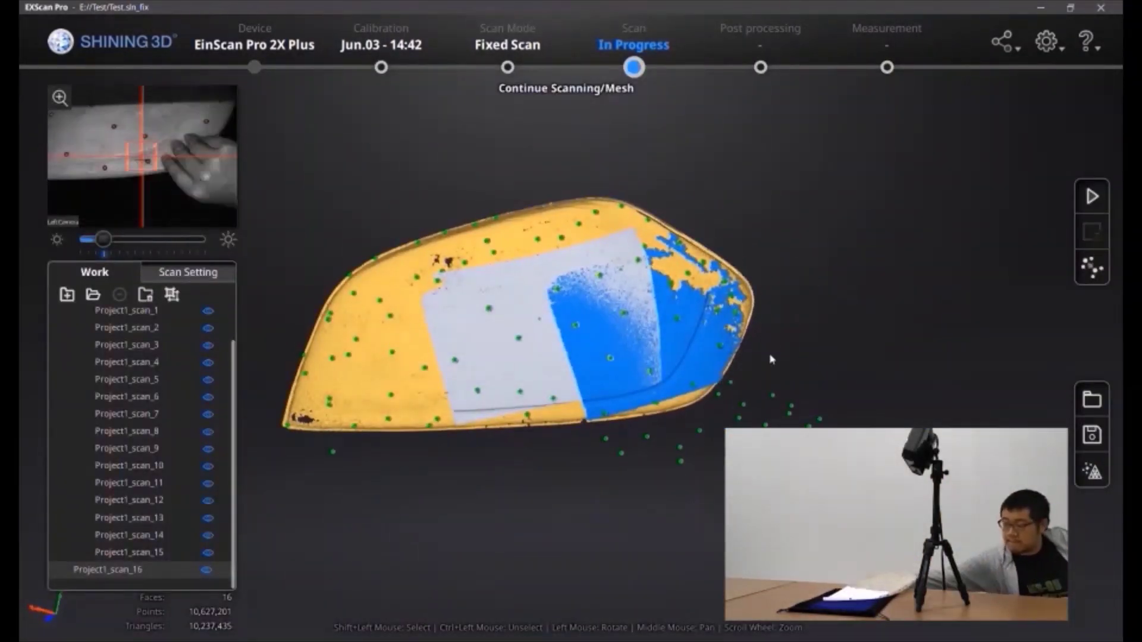
click(1092, 199)
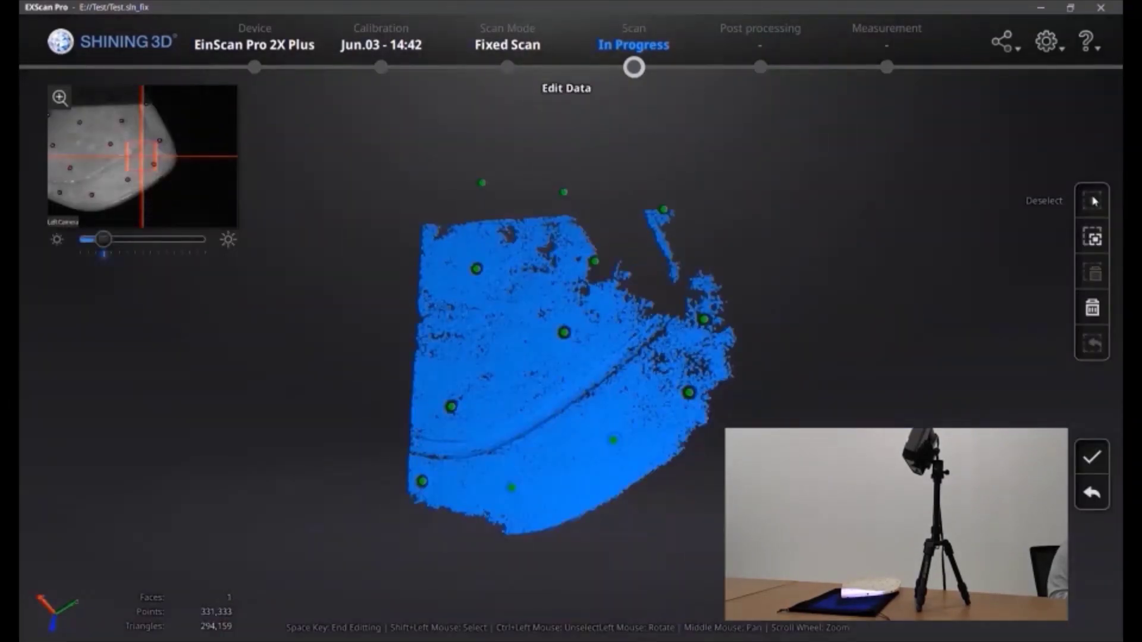
click(1090, 456)
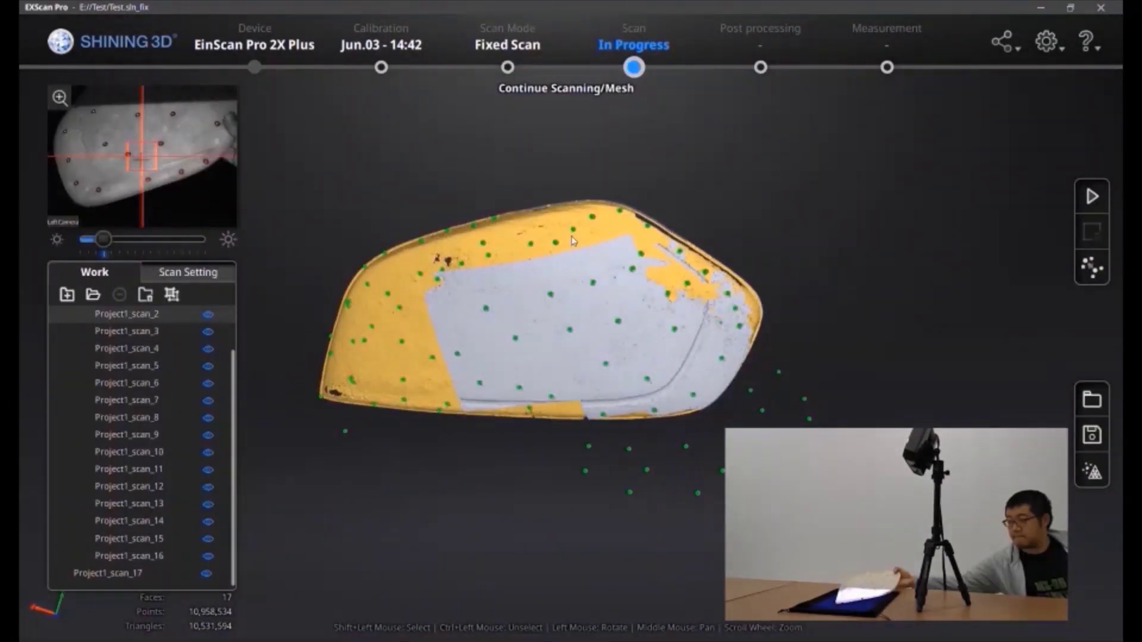
click(1093, 197)
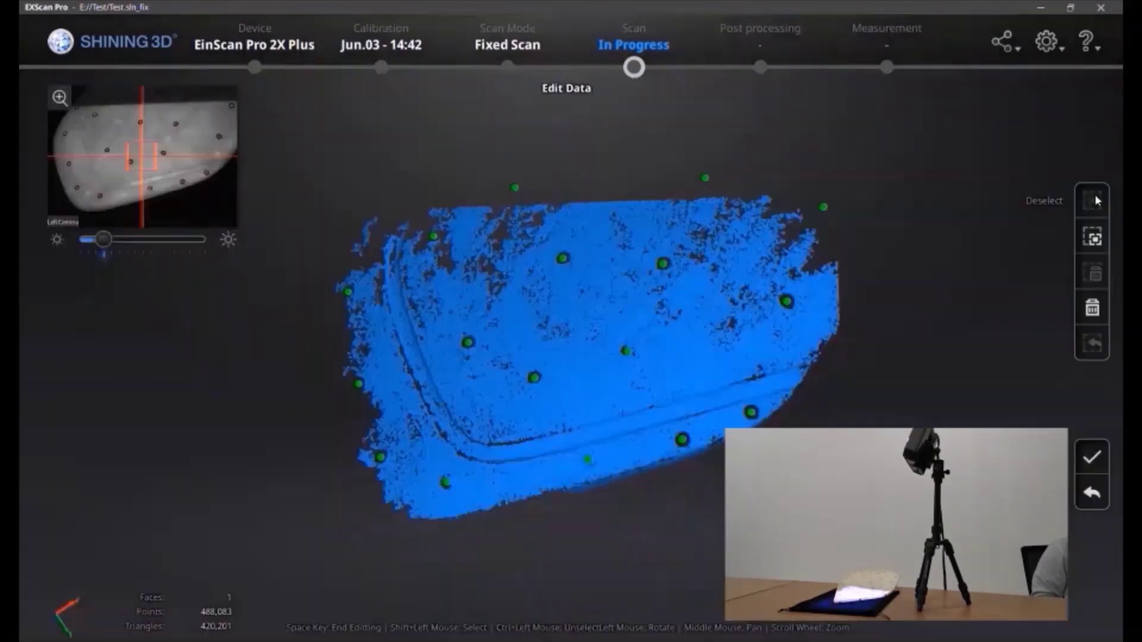
click(1090, 457)
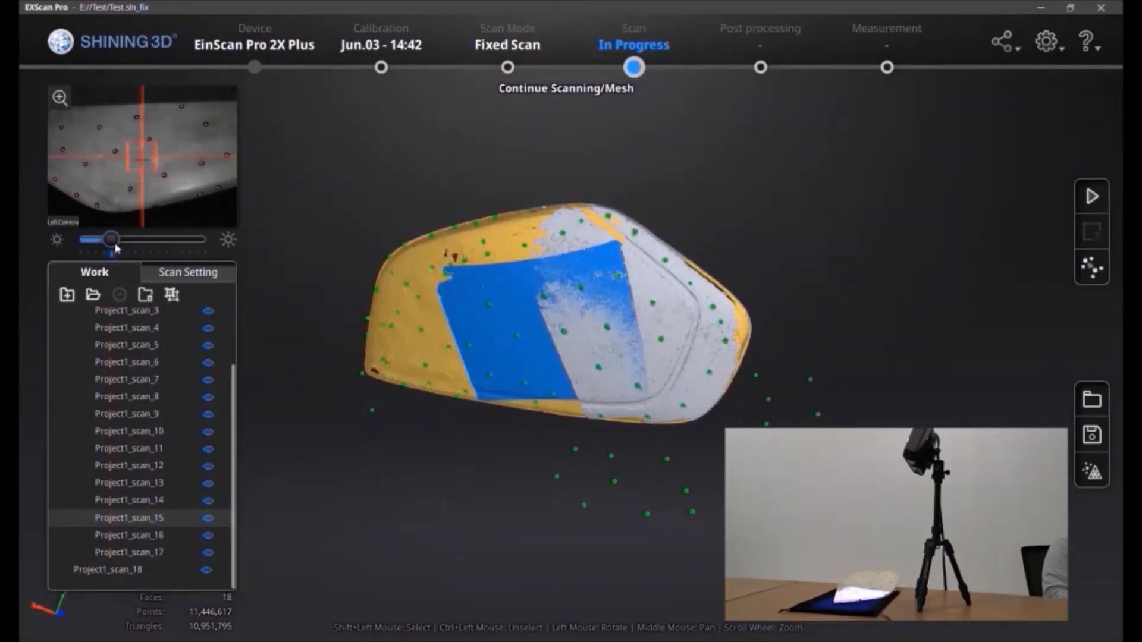
click(1091, 197)
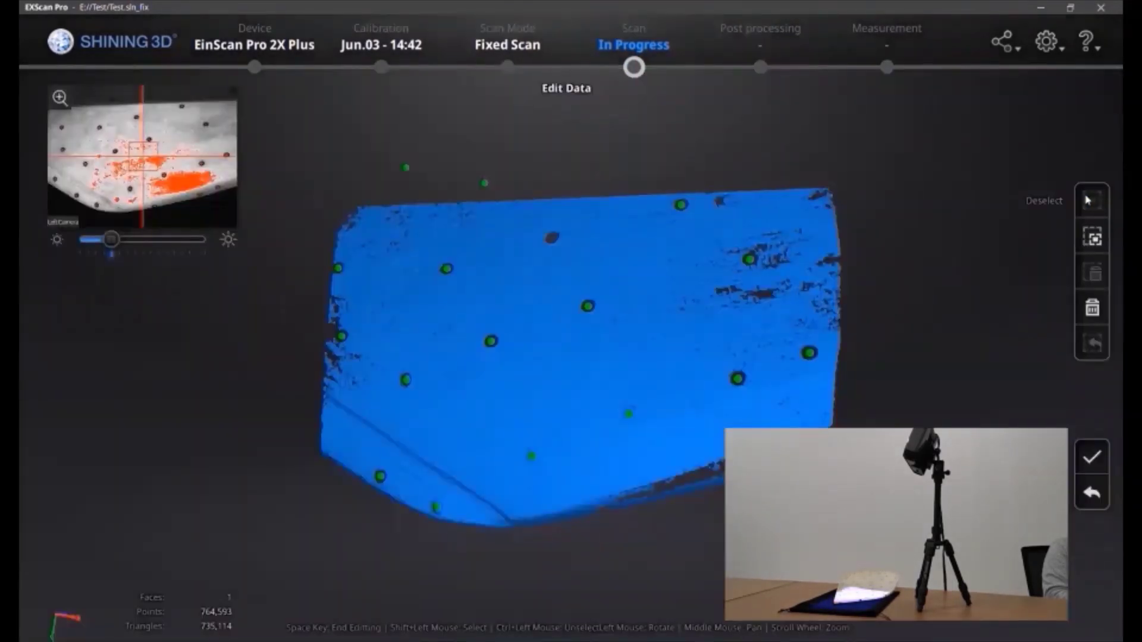
click(1091, 457)
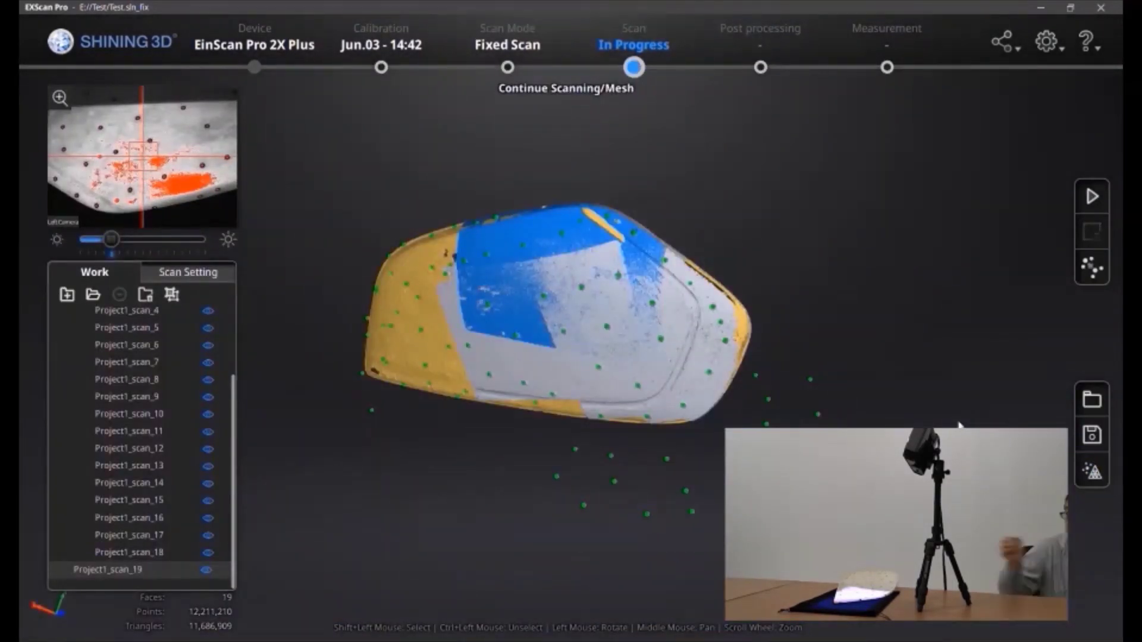
click(1092, 196)
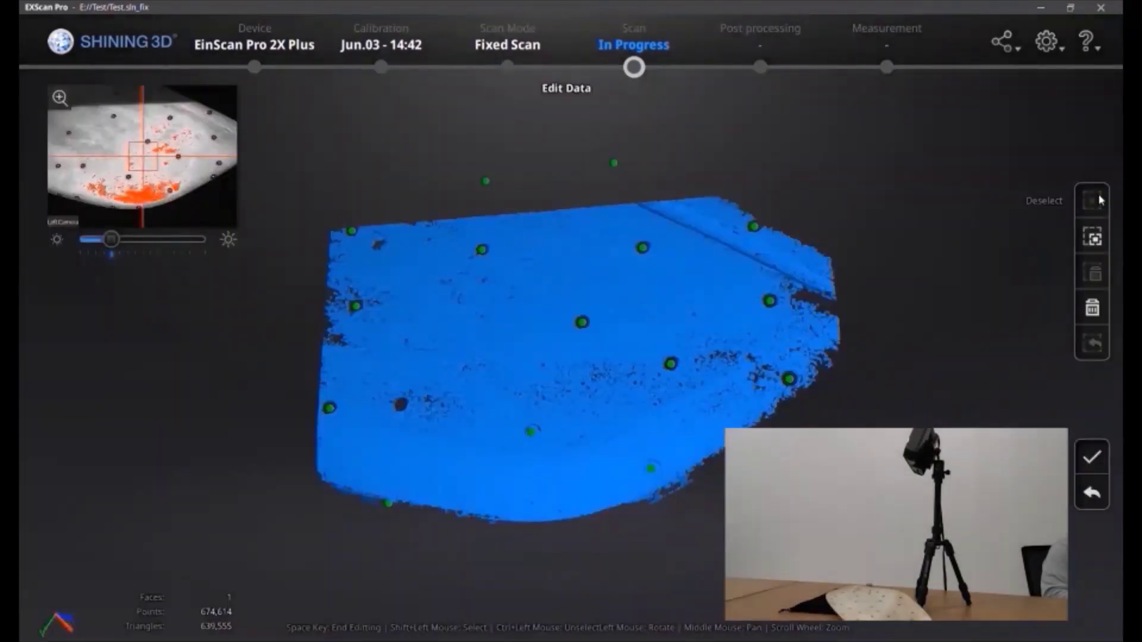
click(1090, 457)
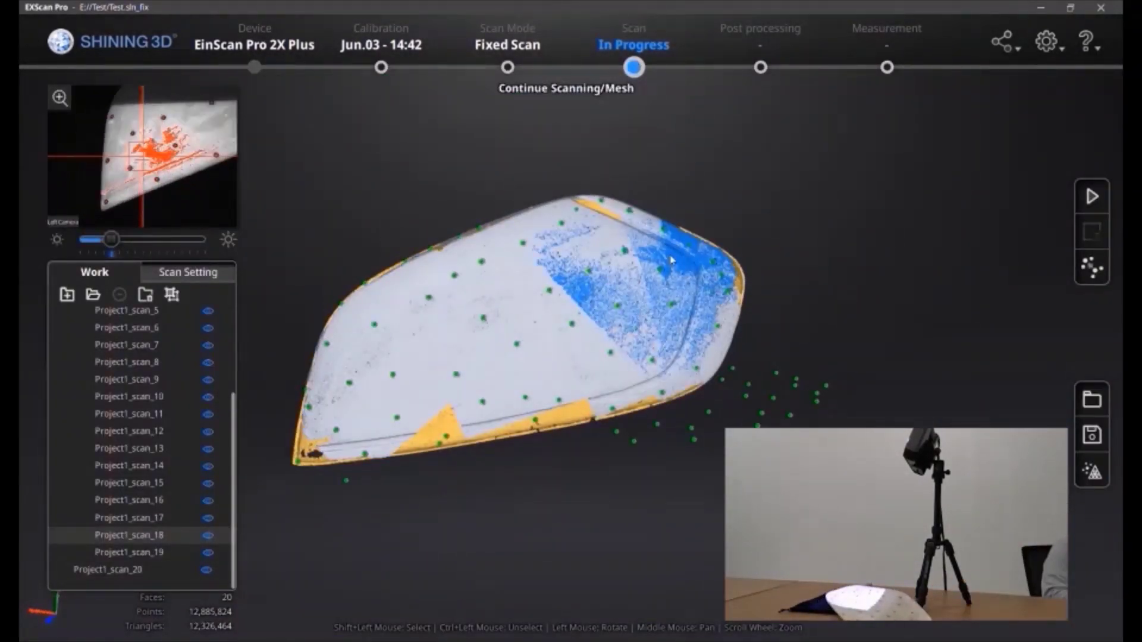
Step: Capture the final shots through Project1_scan_24, rotating to cover the top
click(1083, 198)
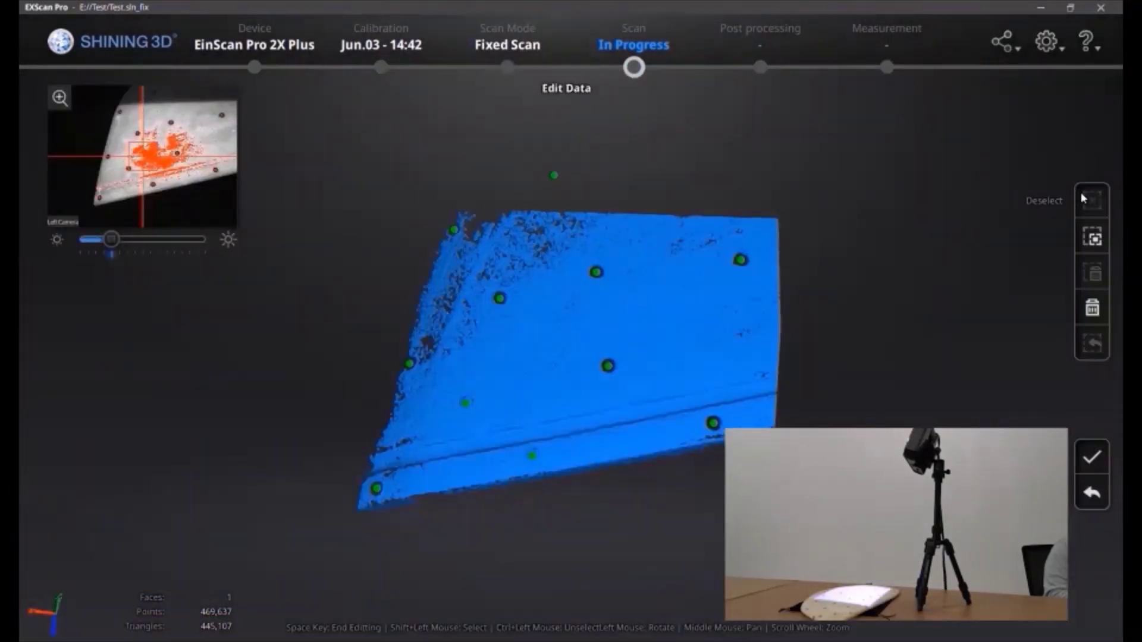
click(1100, 469)
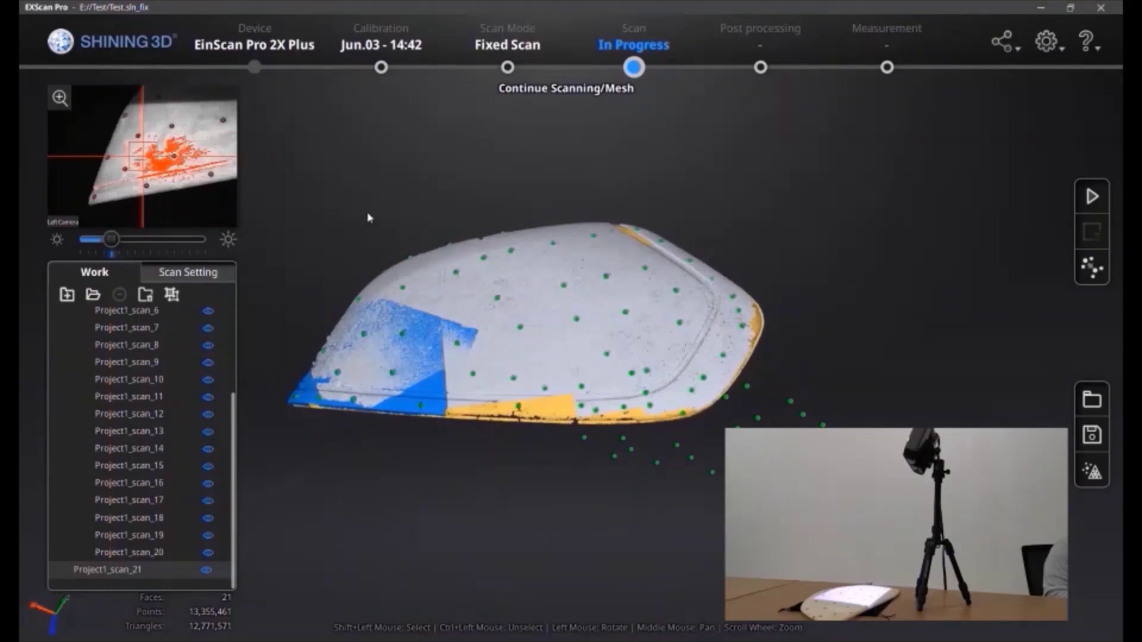
click(1099, 200)
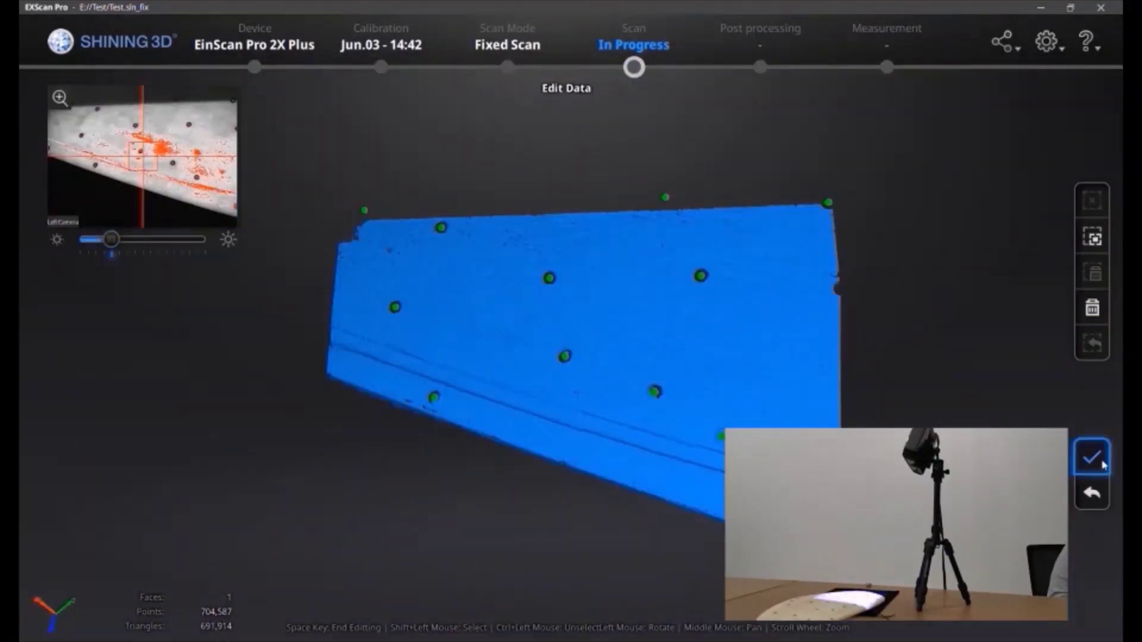
click(1103, 465)
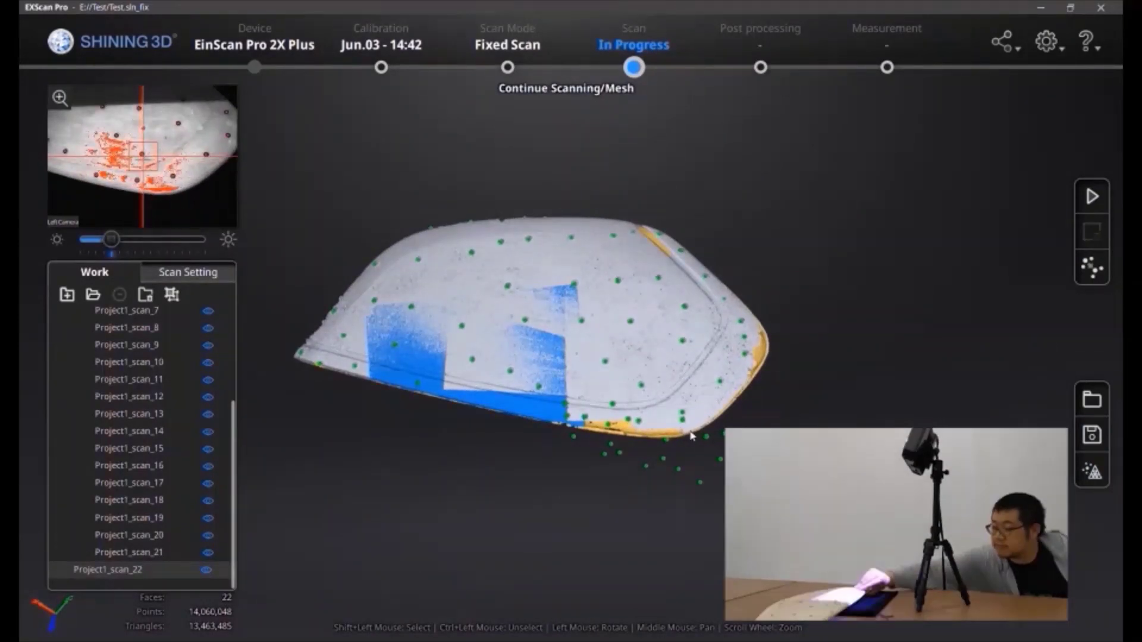
click(1092, 198)
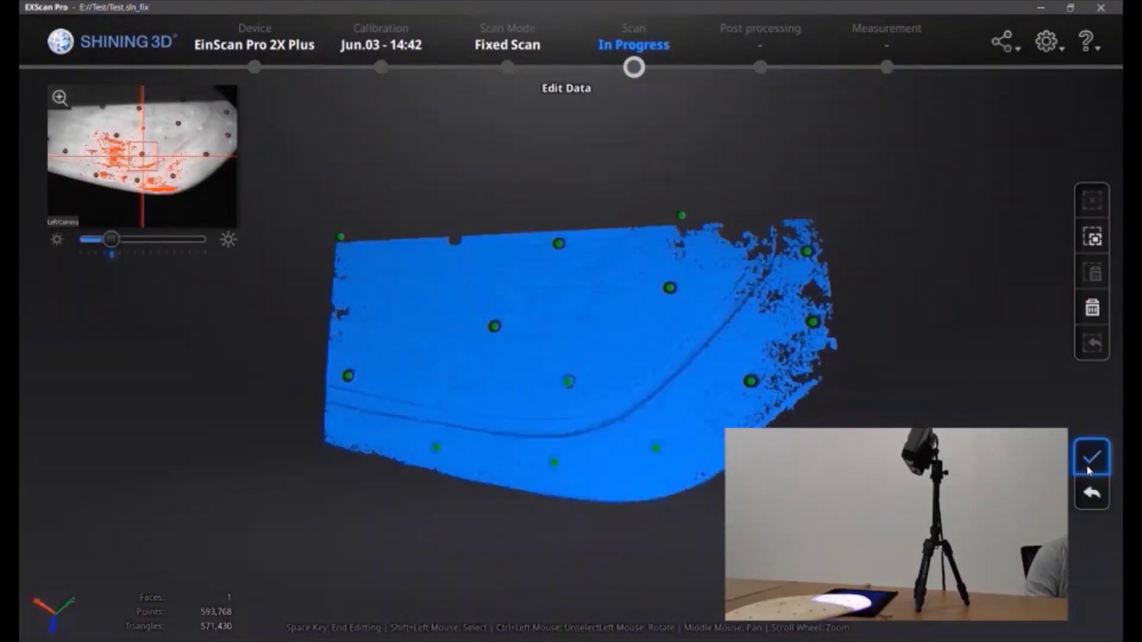
click(1092, 456)
drag(712, 394, 644, 411)
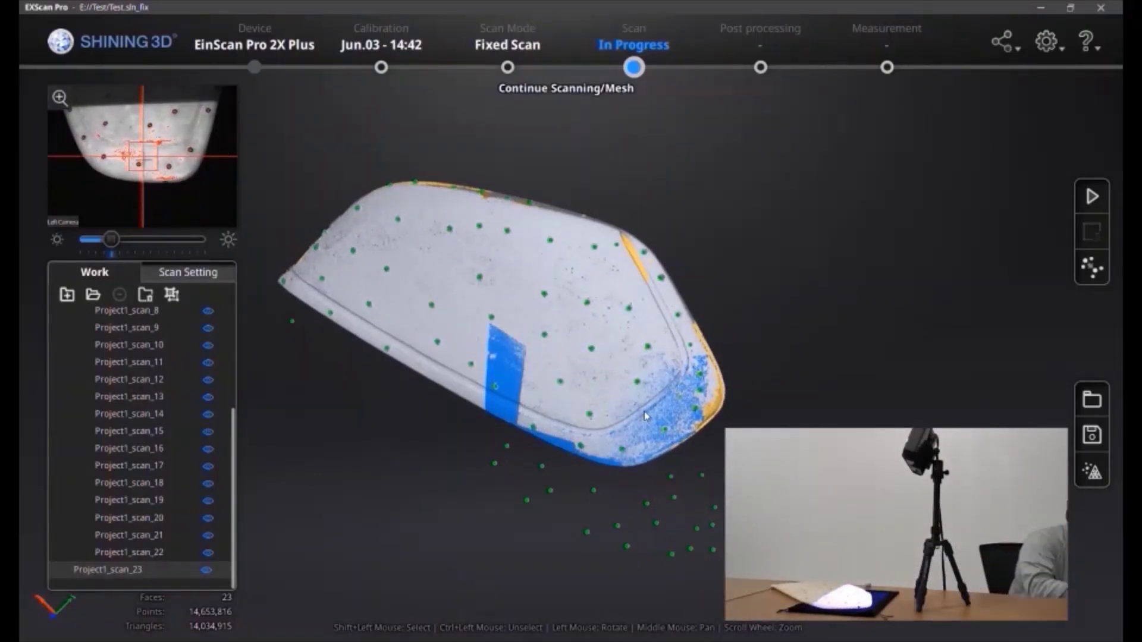
click(1091, 198)
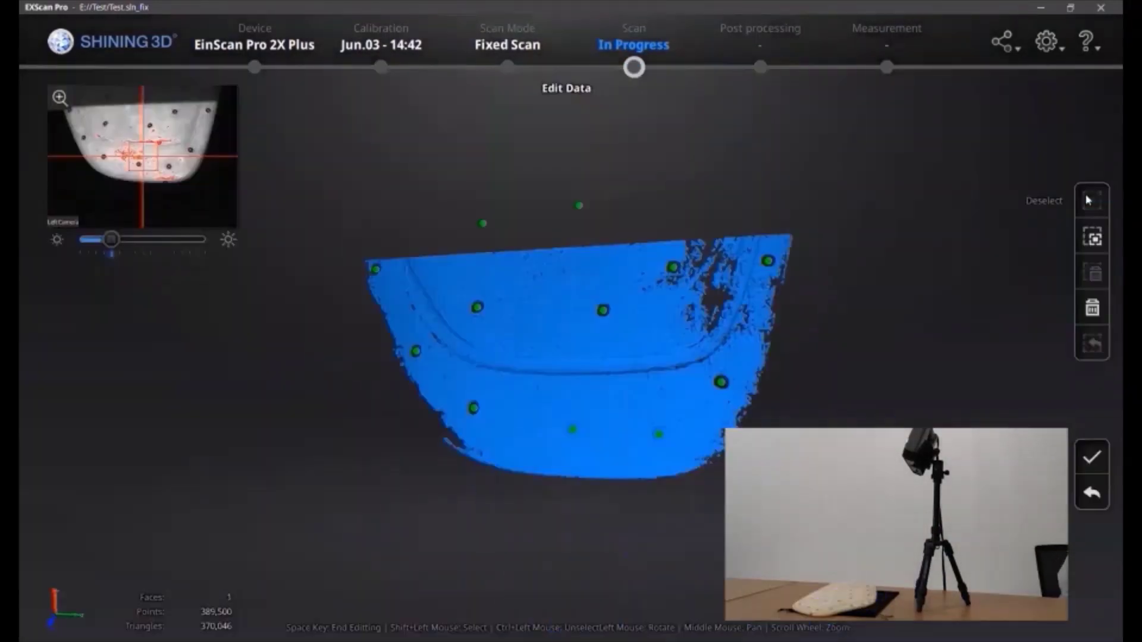
click(1090, 454)
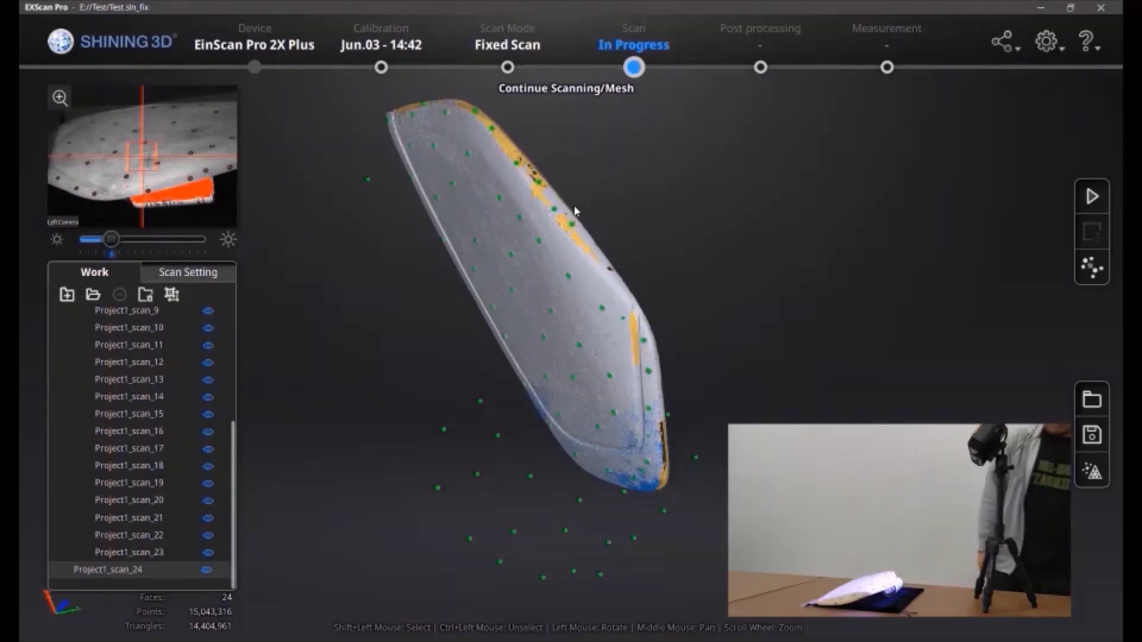
Step: Capture a new shot, cut the cylinder data out of it, and merge it
click(1094, 196)
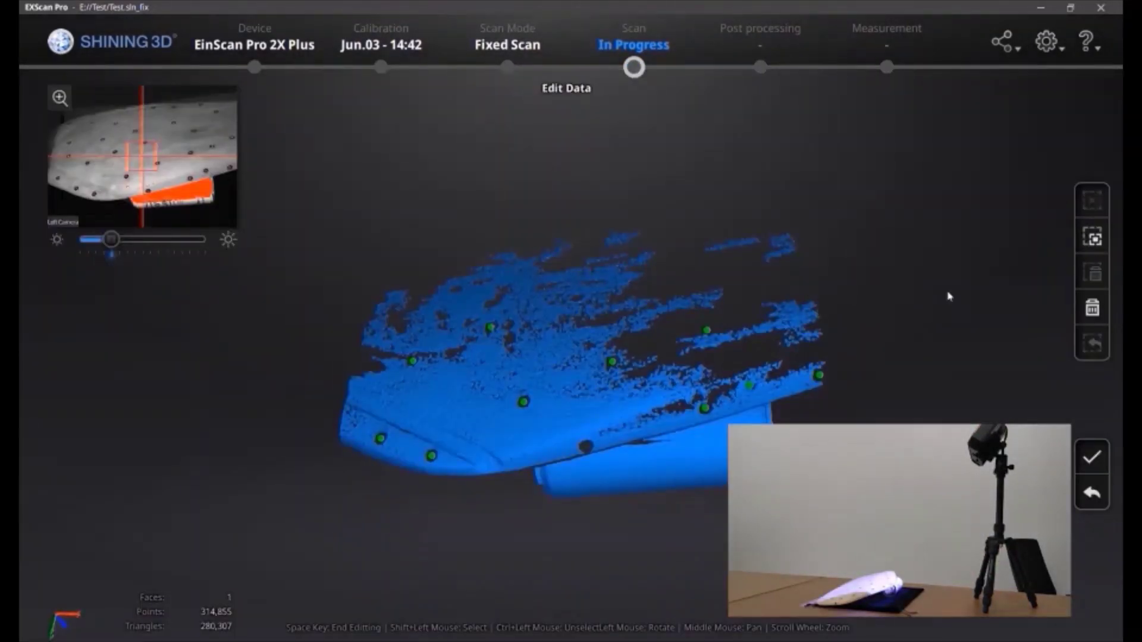
drag(948, 293, 709, 422)
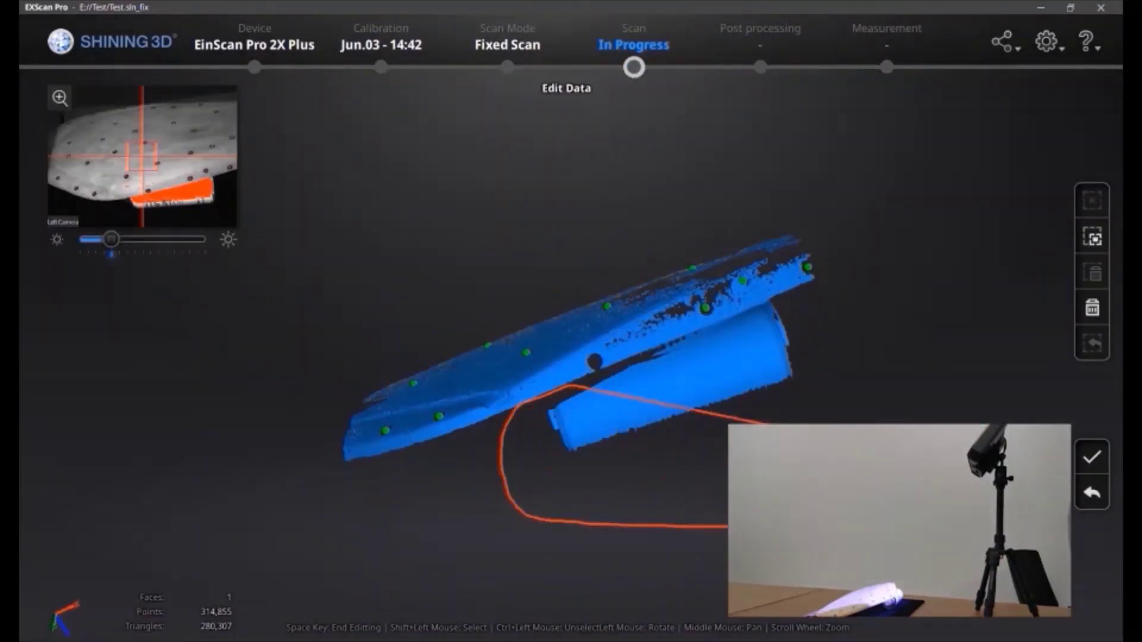
shift+drag(743, 523, 767, 423)
click(1092, 272)
key(space)
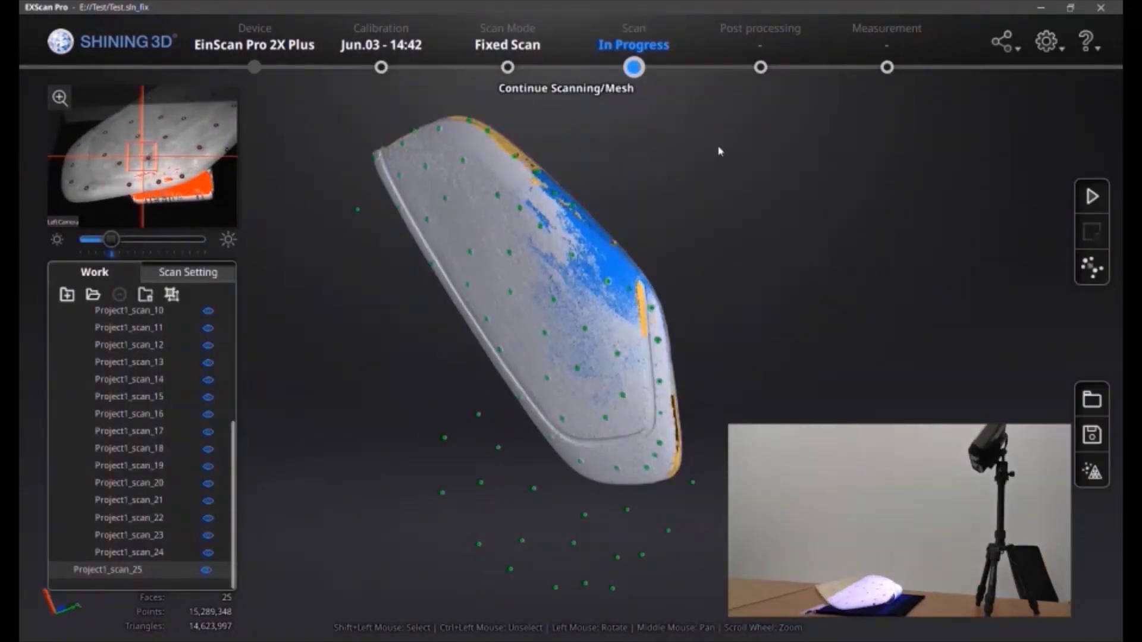
Step: Capture another shot, delete the lower cylinder block and other unwanted data, and merge
click(1091, 198)
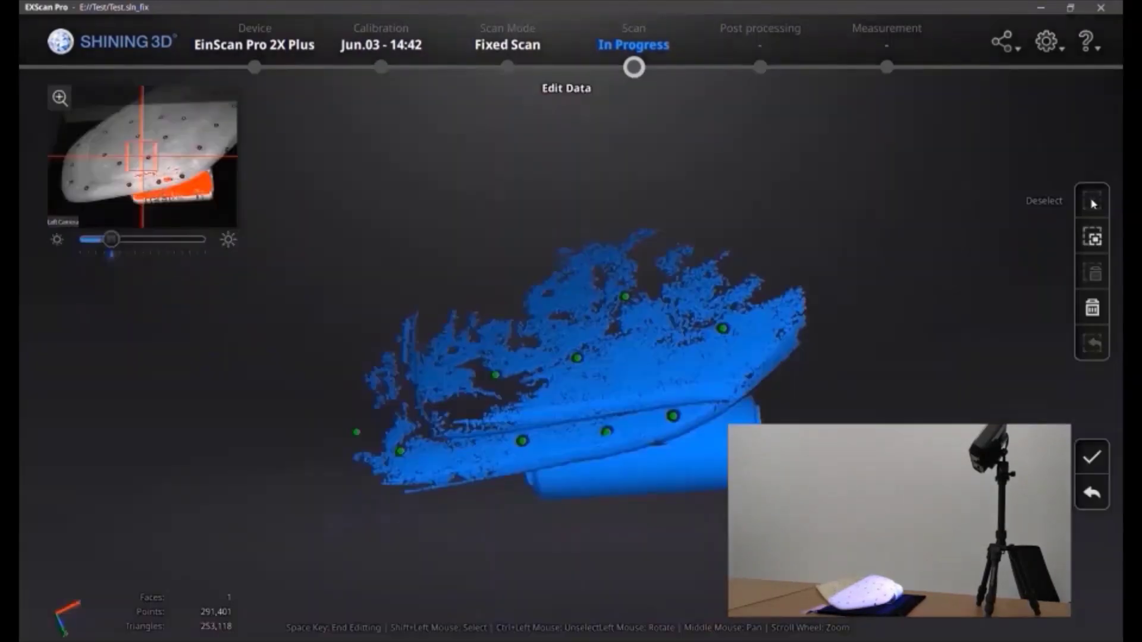
drag(594, 333, 521, 360)
mouse_move(497, 440)
shift+mouse_down()
mouse_move(765, 229)
mouse_move(711, 316)
shift+mouse_up()
click(1092, 237)
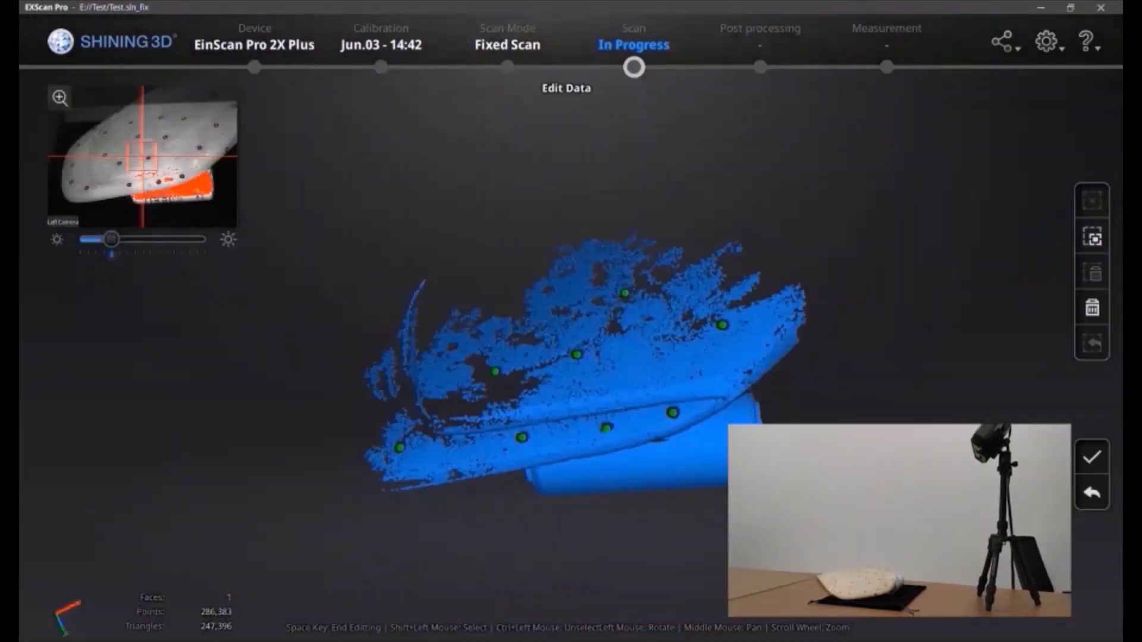
mouse_move(595, 333)
mouse_down()
mouse_move(535, 357)
mouse_move(947, 243)
mouse_move(923, 218)
mouse_up()
key(Delete)
shift+drag(707, 347, 593, 399)
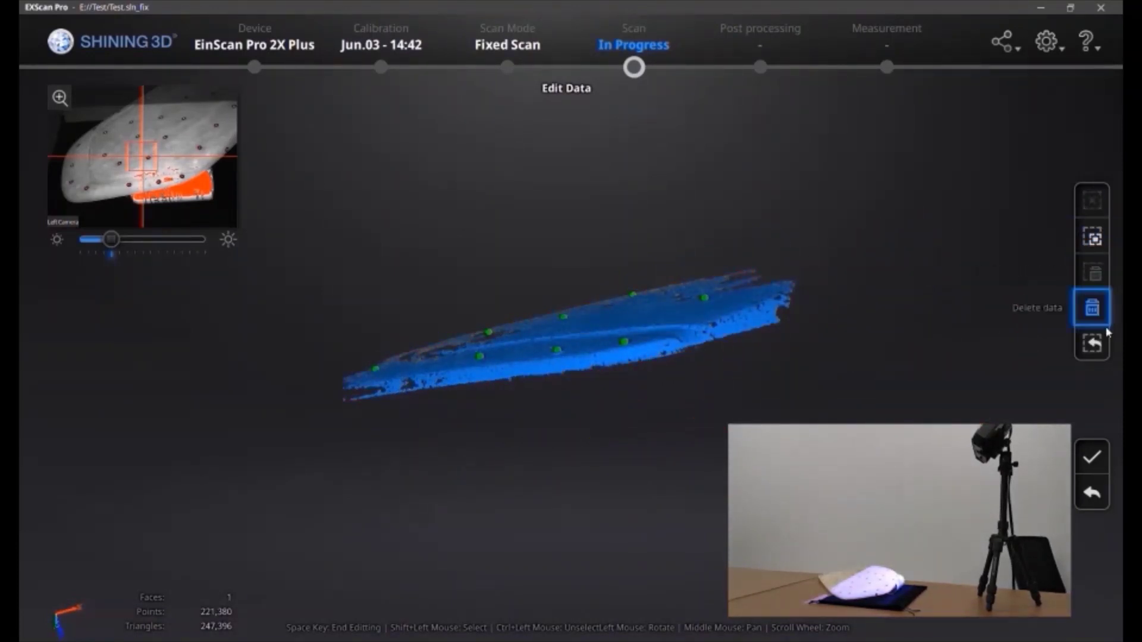
key(space)
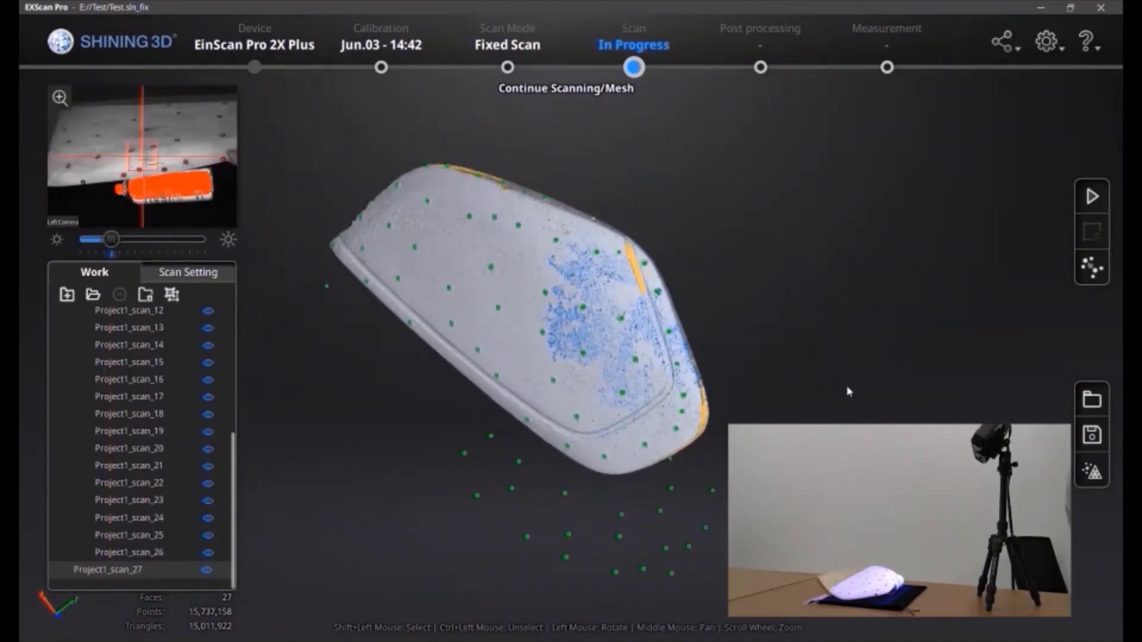
Step: Capture a shot, delete its cylinder data, and merge it into the model
click(1092, 197)
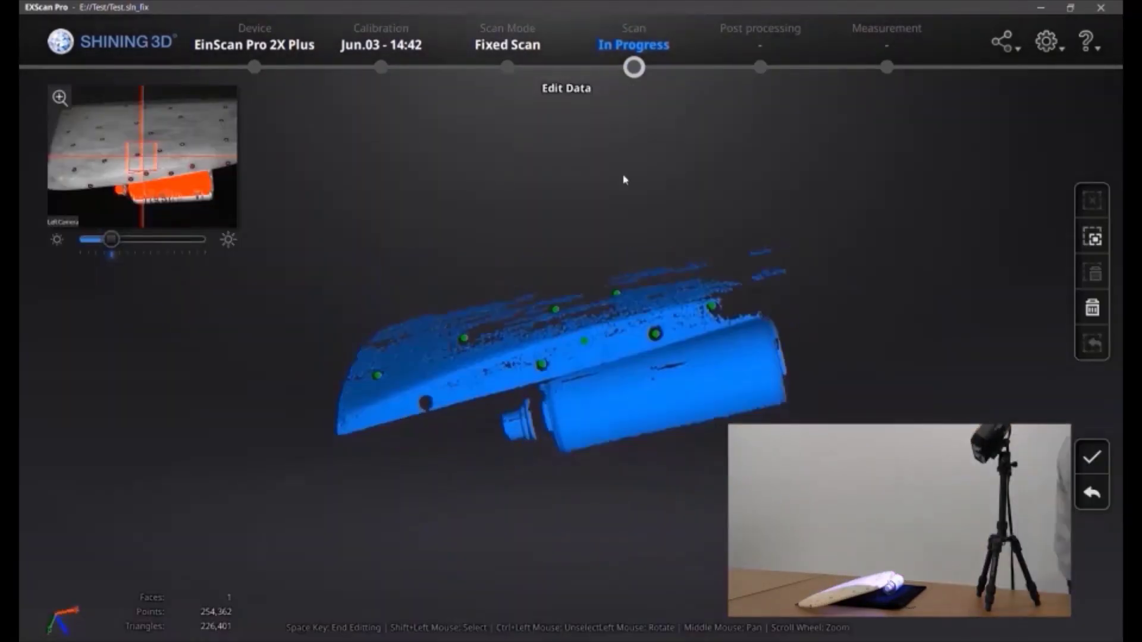
mouse_move(477, 405)
shift+mouse_down()
mouse_move(933, 259)
mouse_move(803, 470)
shift+mouse_up()
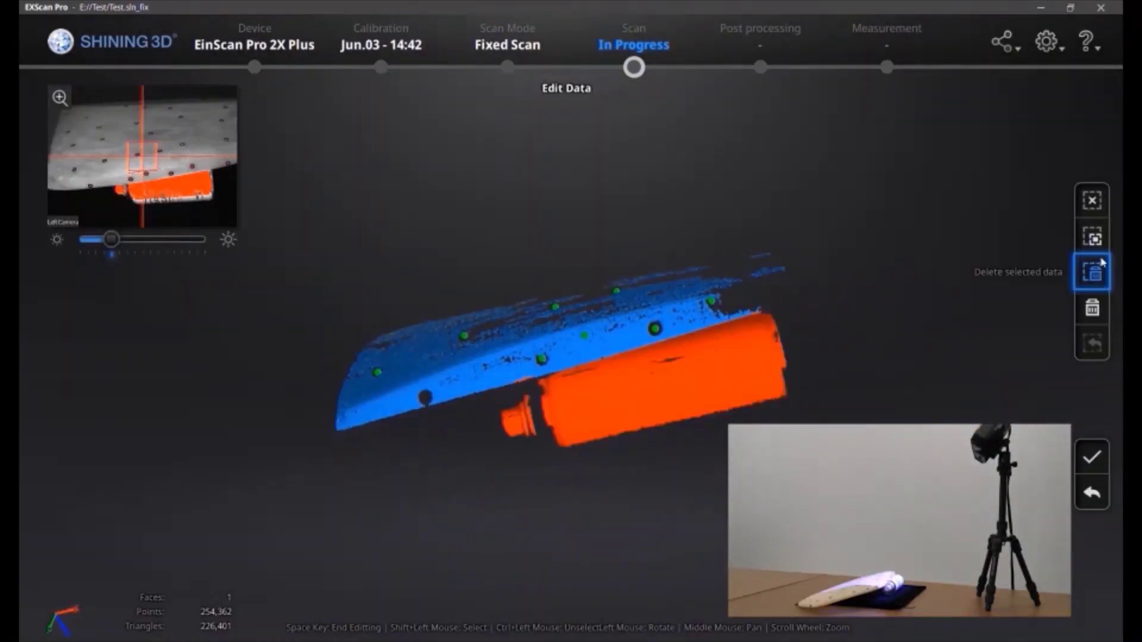
click(1092, 272)
click(1092, 456)
drag(1011, 380, 806, 255)
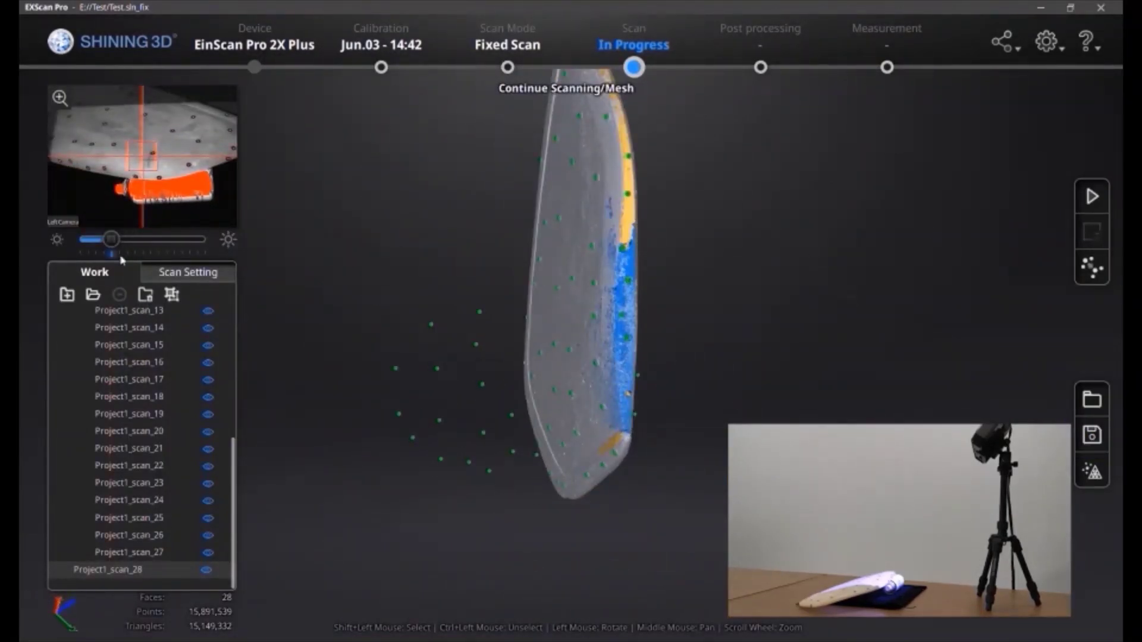
Step: Discard a bad shot, then capture a replacement, remove its cylinder, and merge it
click(1092, 196)
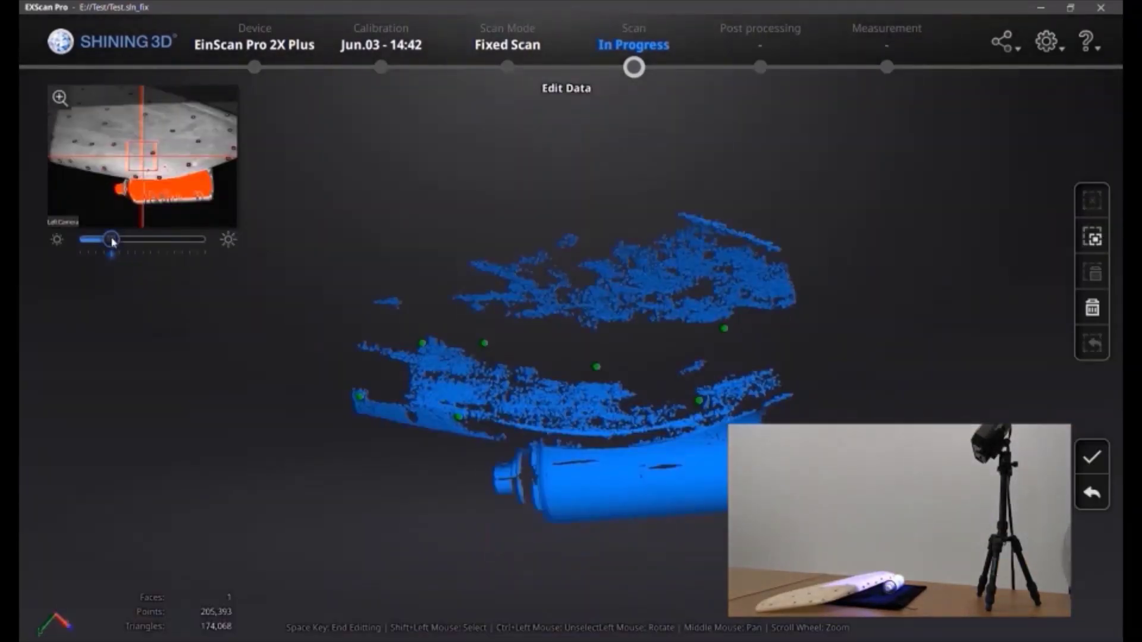
click(1092, 307)
click(510, 355)
click(1092, 196)
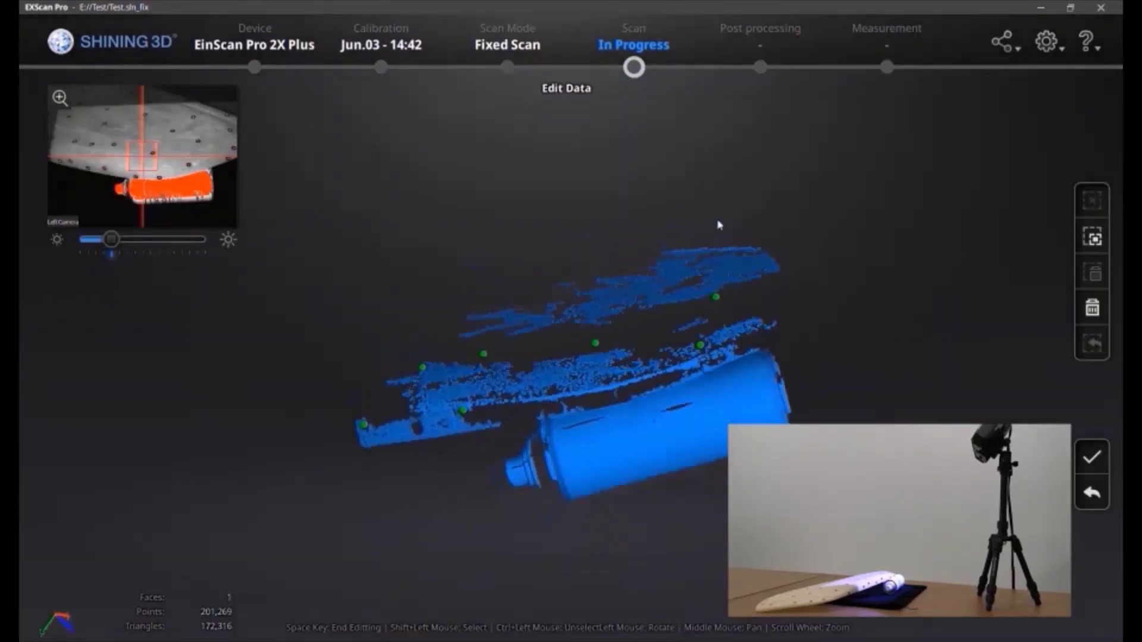
drag(719, 225, 660, 186)
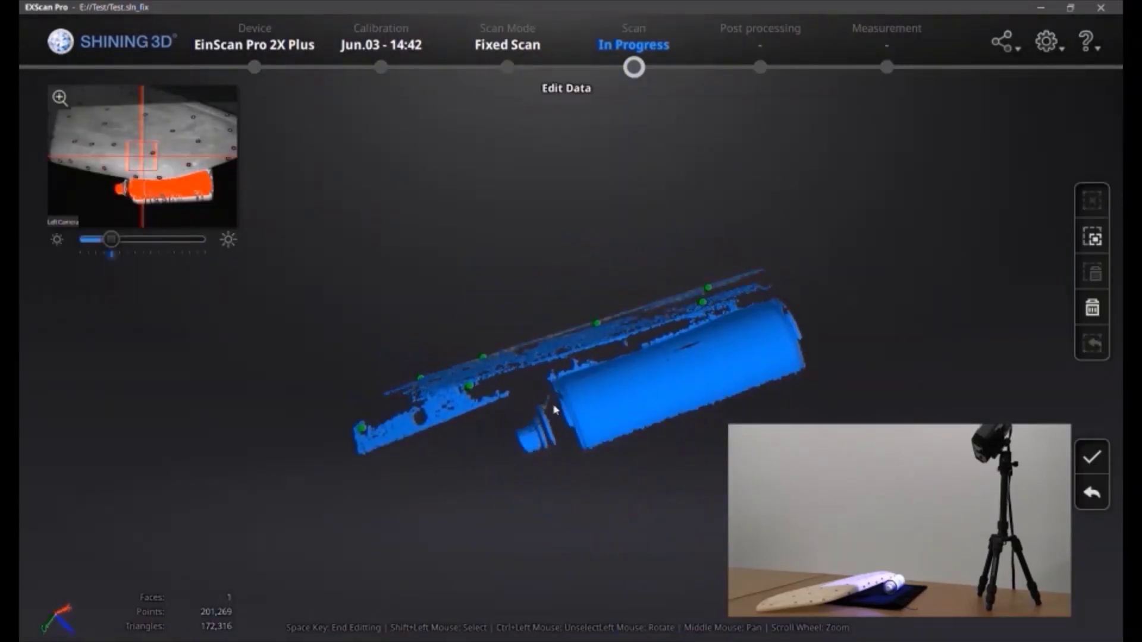
shift+drag(546, 393, 818, 274)
click(1092, 273)
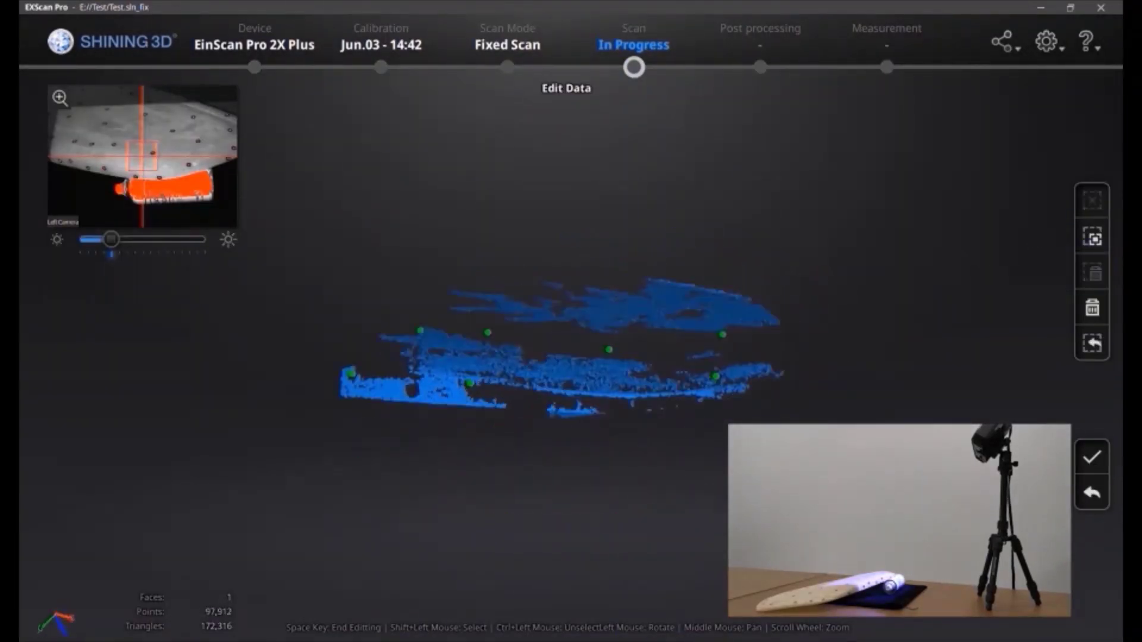
click(1091, 457)
drag(993, 418, 642, 450)
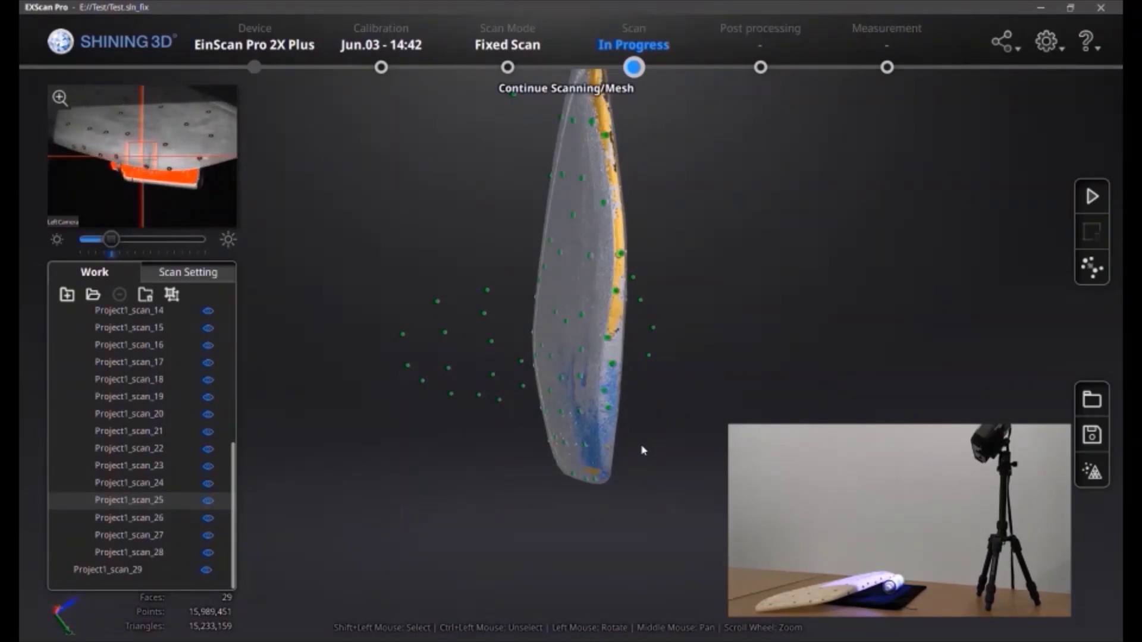
Step: Drop another bad shot, merge a replacement, and start meshing the merged data
click(1093, 196)
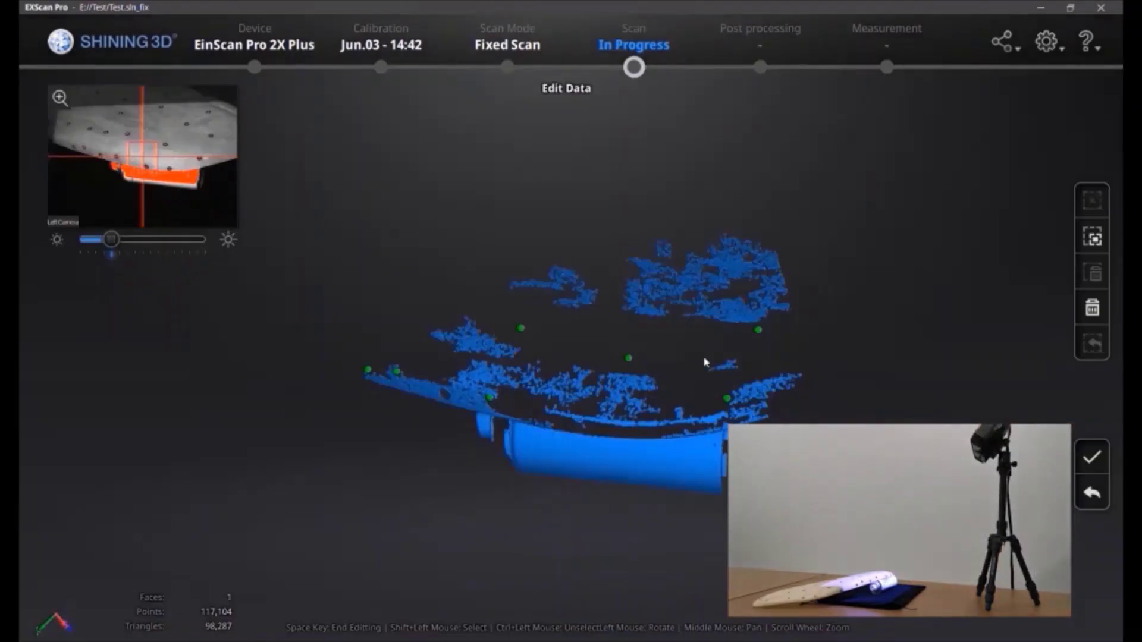
click(1097, 311)
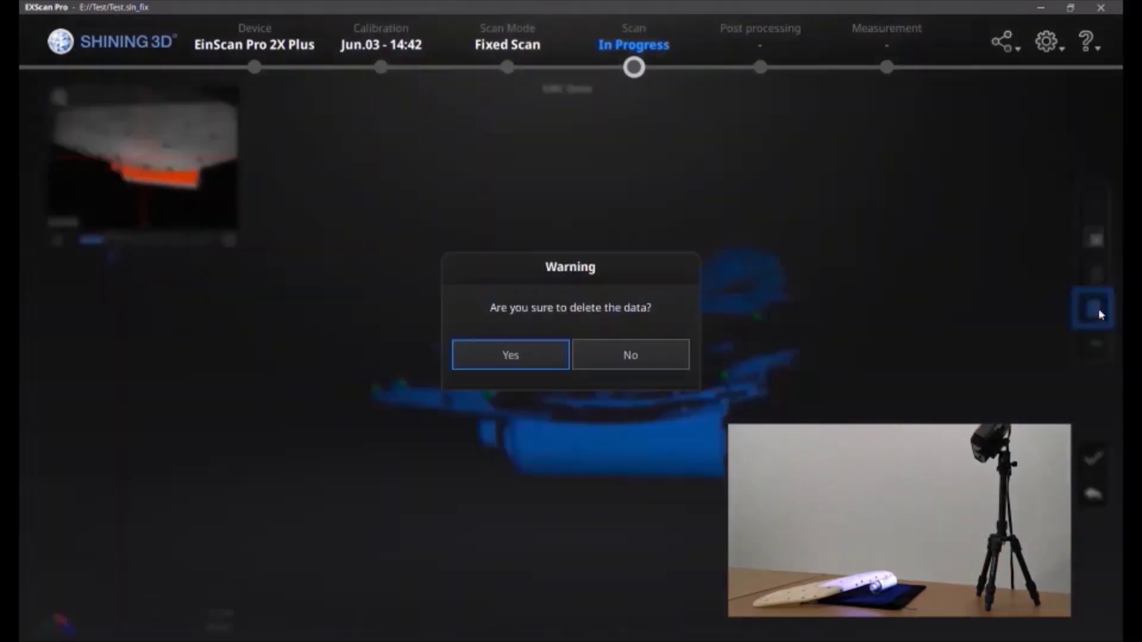
click(555, 356)
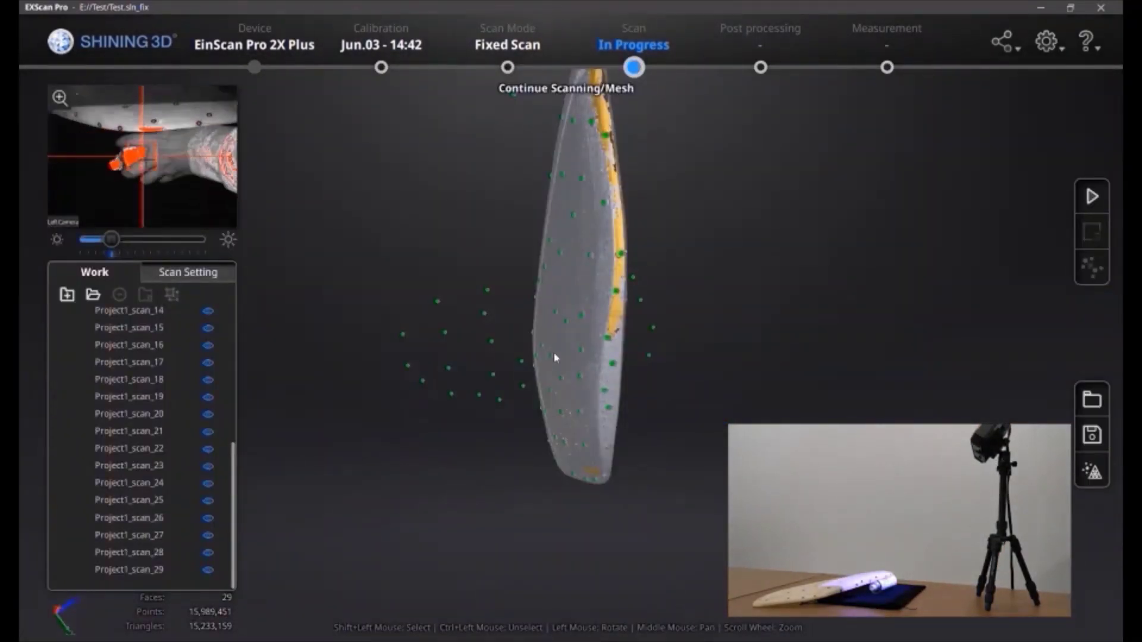
click(1092, 197)
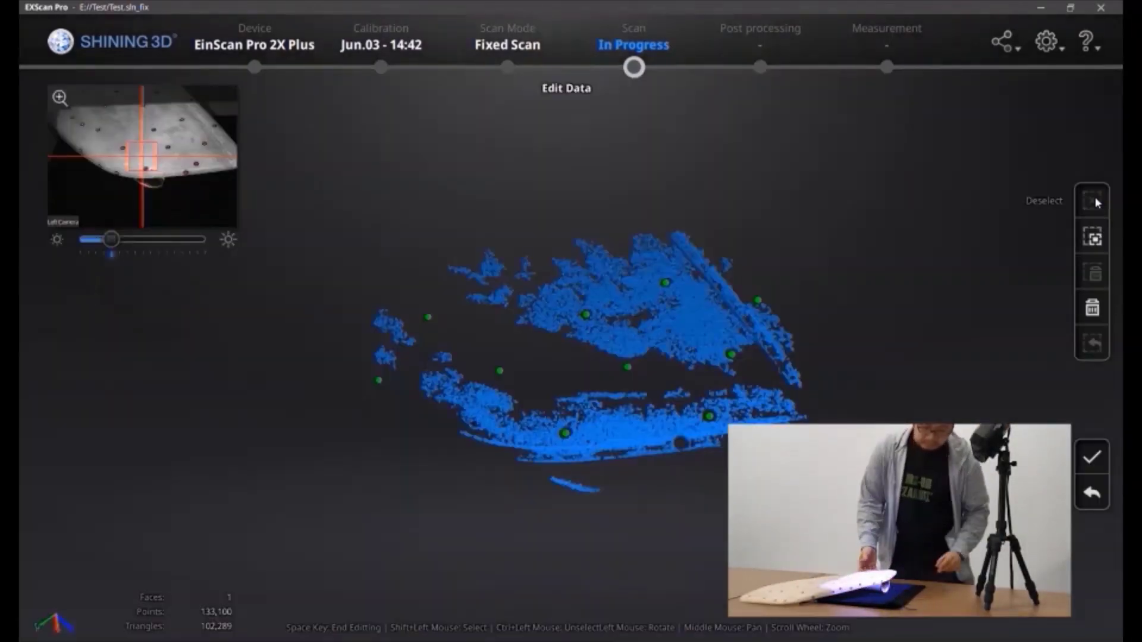
key(space)
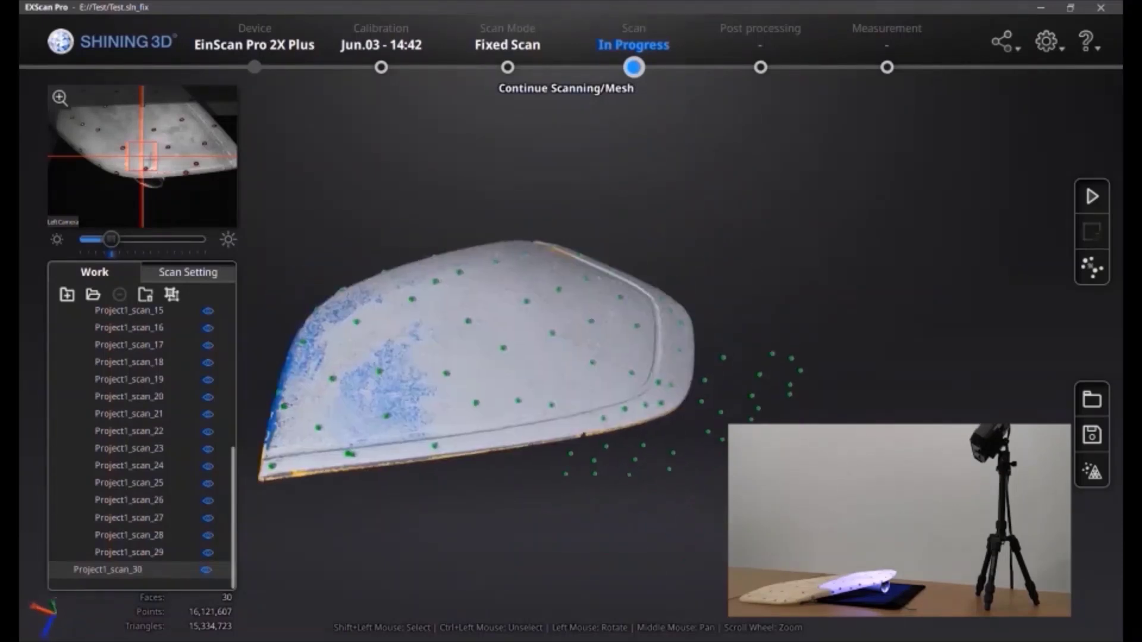
click(1096, 472)
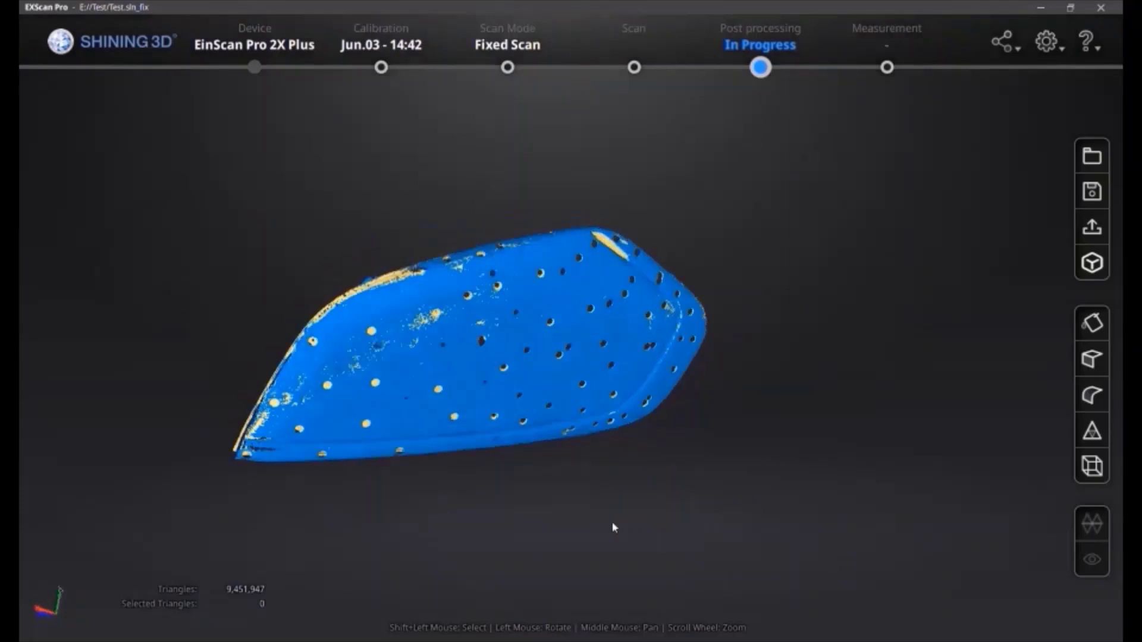
Step: Rotate the finished 9,451,947-triangle shell mesh to inspect it
drag(611, 524, 571, 364)
Step: Auto-fill the marker holes with a 100 mm perimeter and save the project data
click(1052, 323)
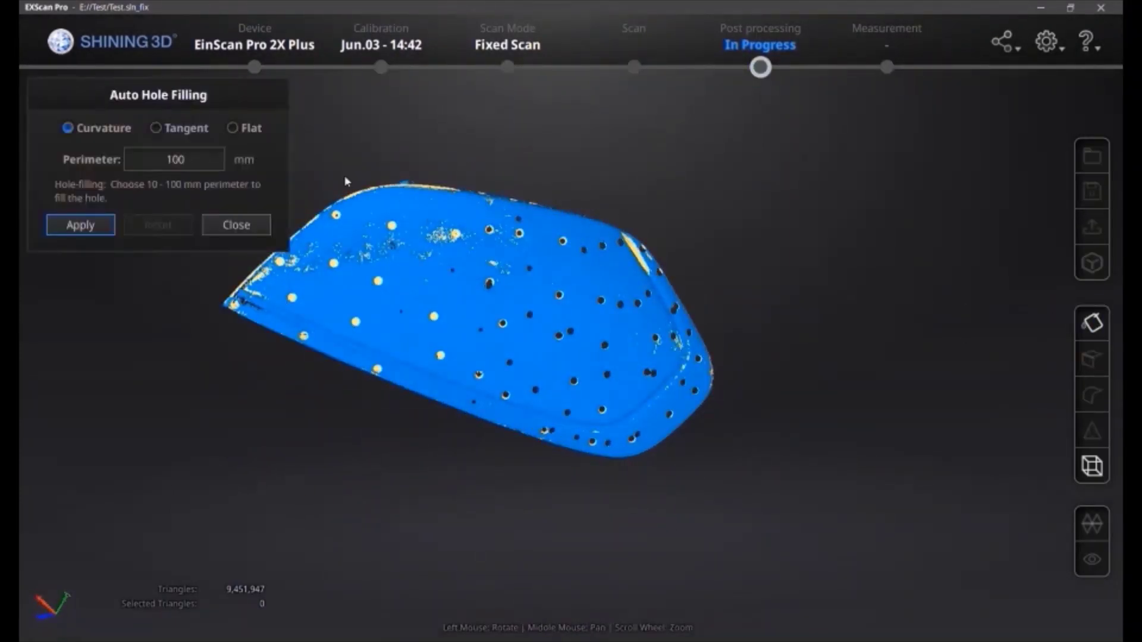
click(104, 227)
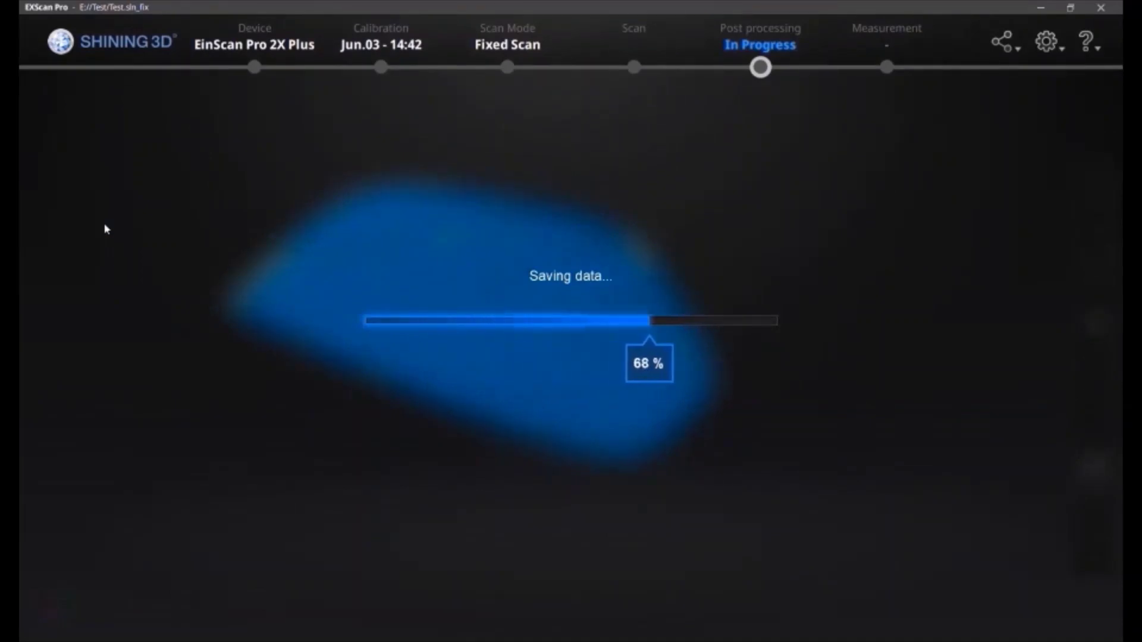